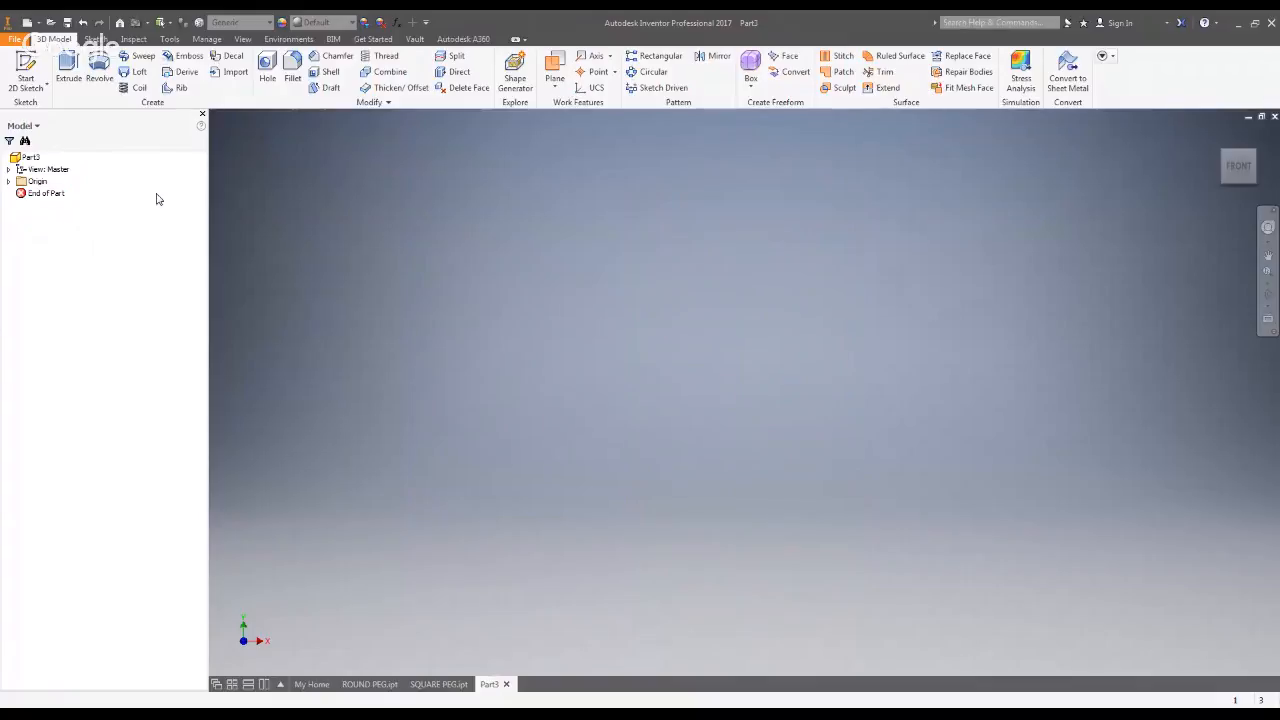
Step: Start a 2D sketch on the horizontal XZ origin plane and draw a rectangle about 1.66 in long around the origin
click(26, 70)
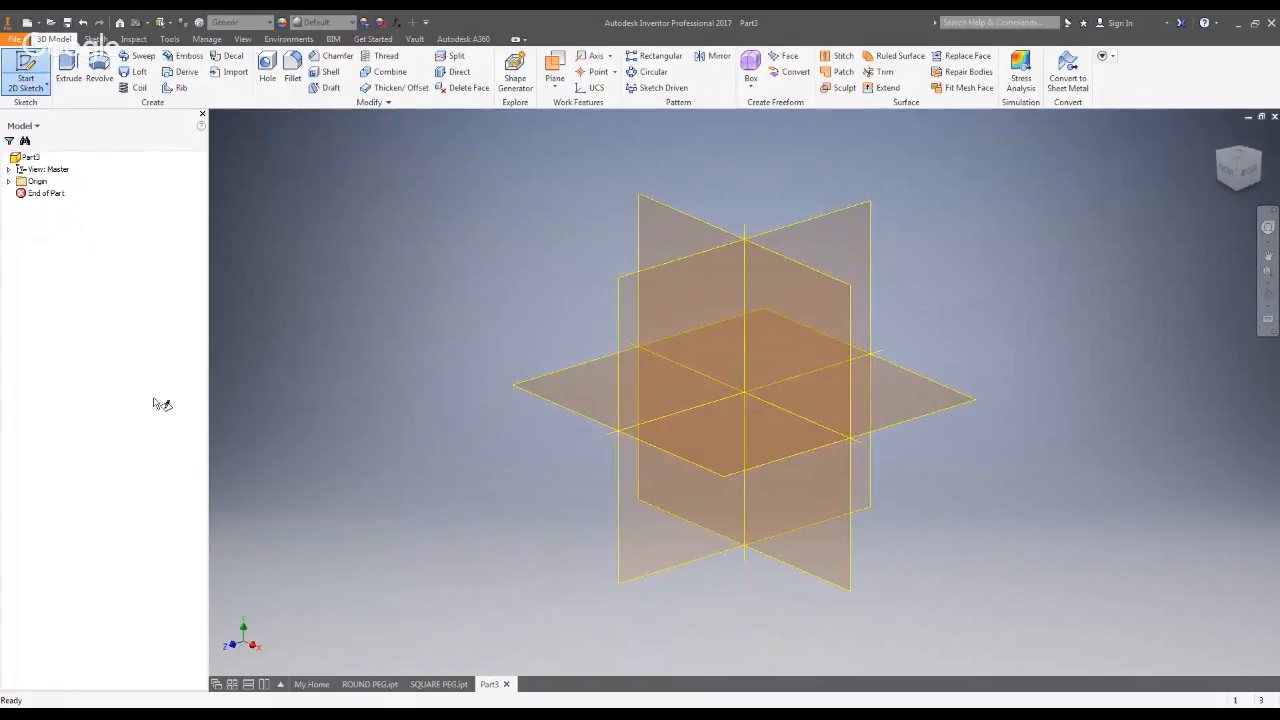
click(587, 389)
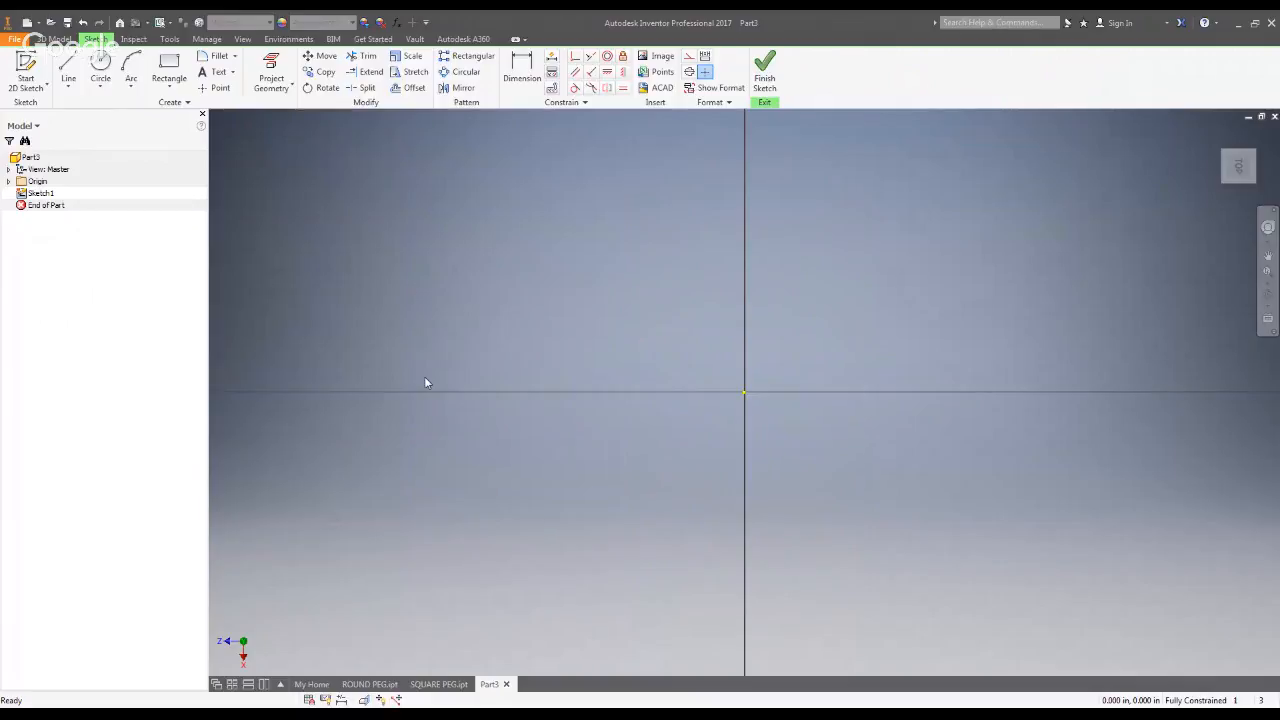
click(169, 62)
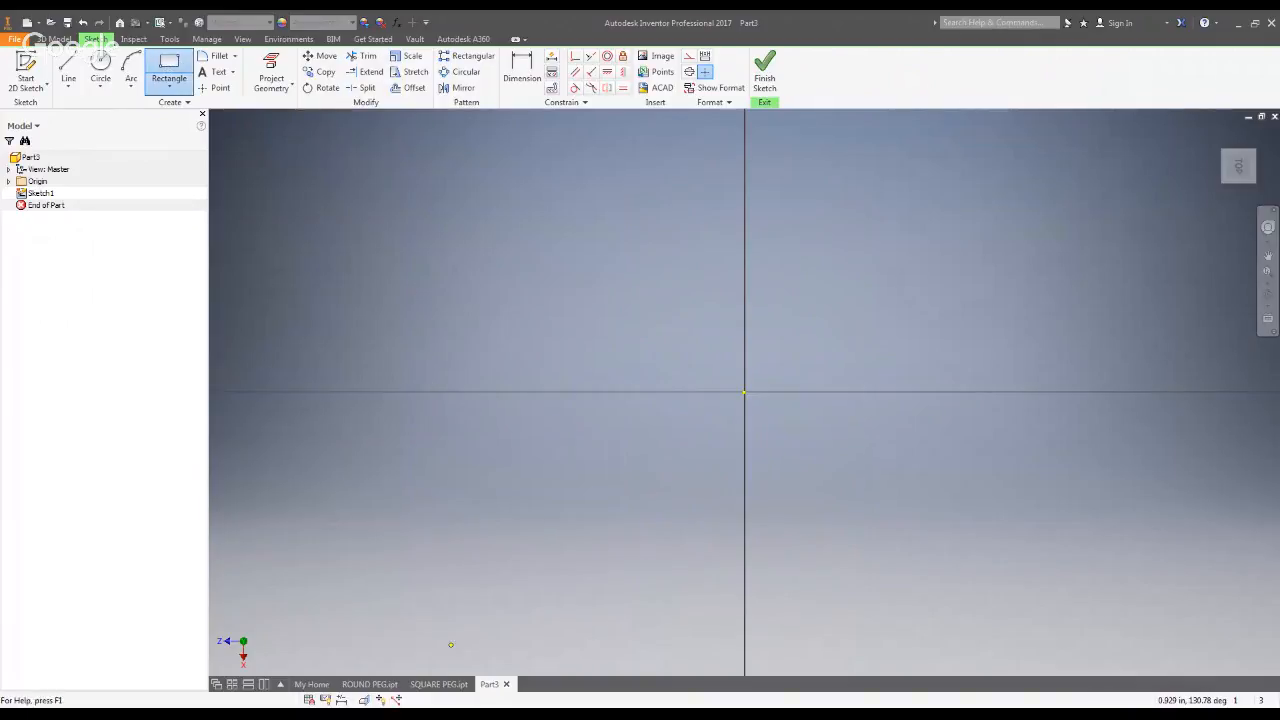
click(455, 248)
click(1149, 563)
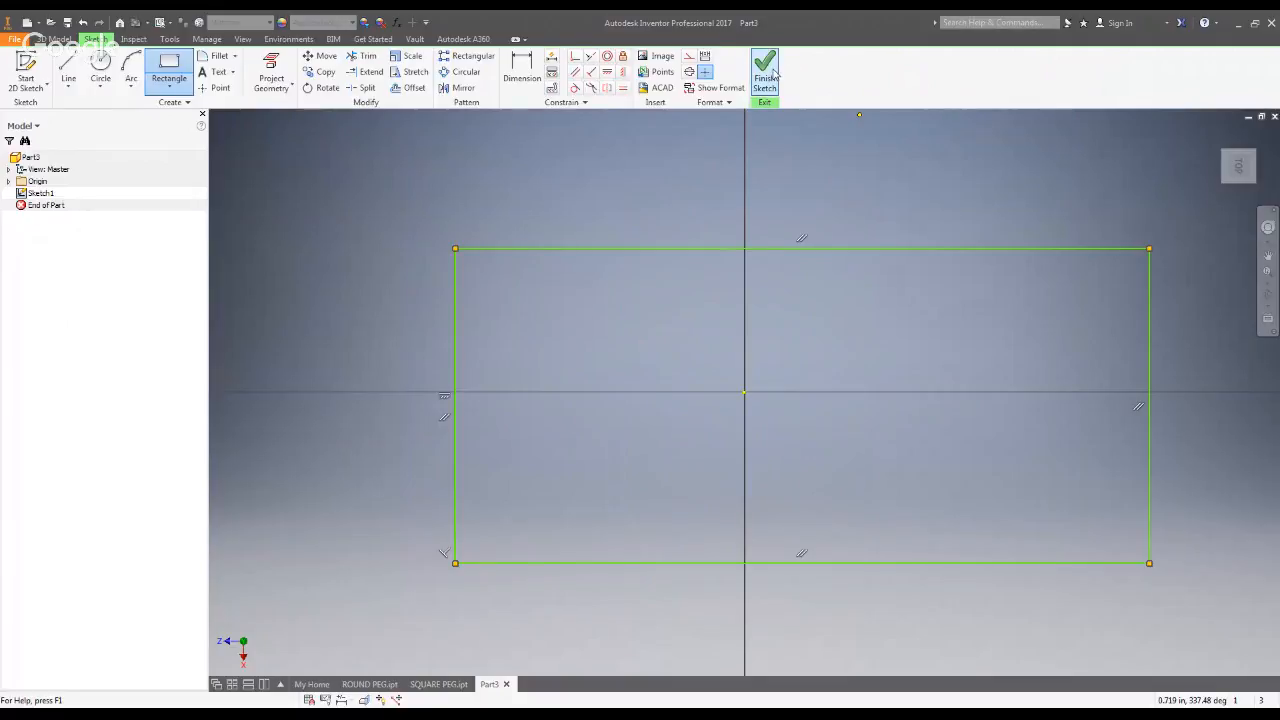
Step: Dimension the rectangle's long upper edge to 5.75 in
click(521, 70)
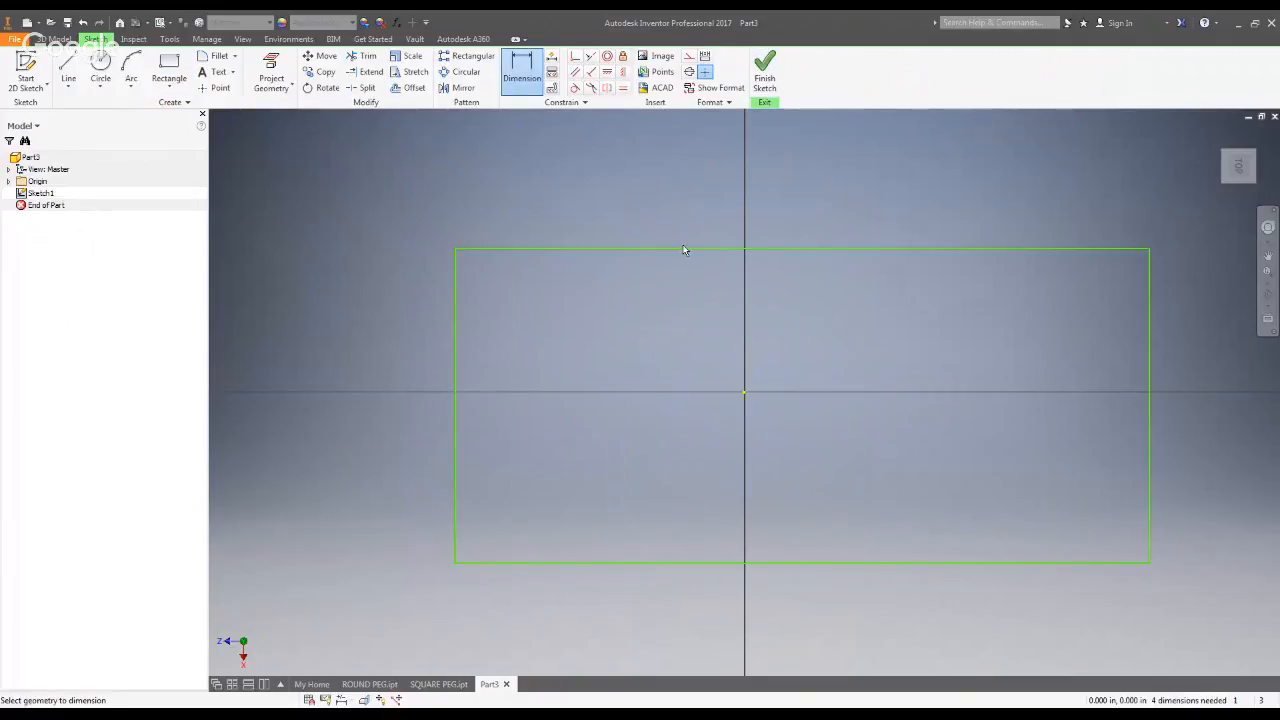
click(687, 249)
click(722, 166)
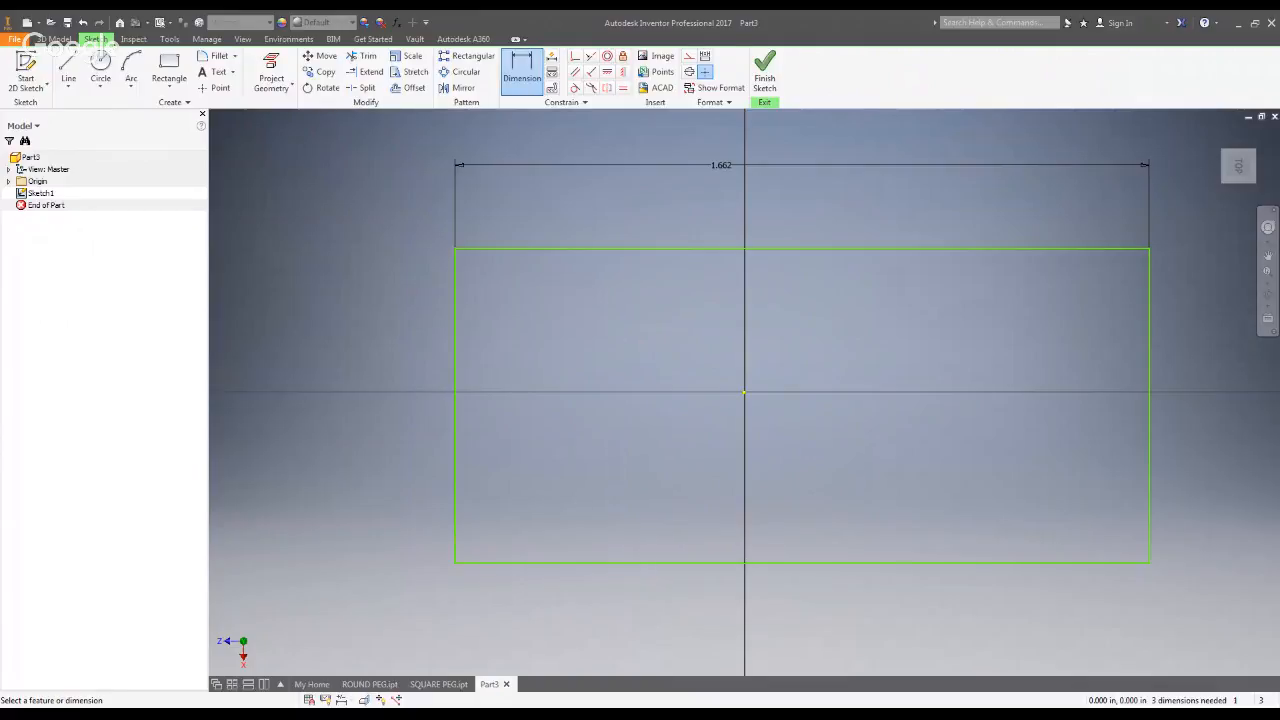
key(Return)
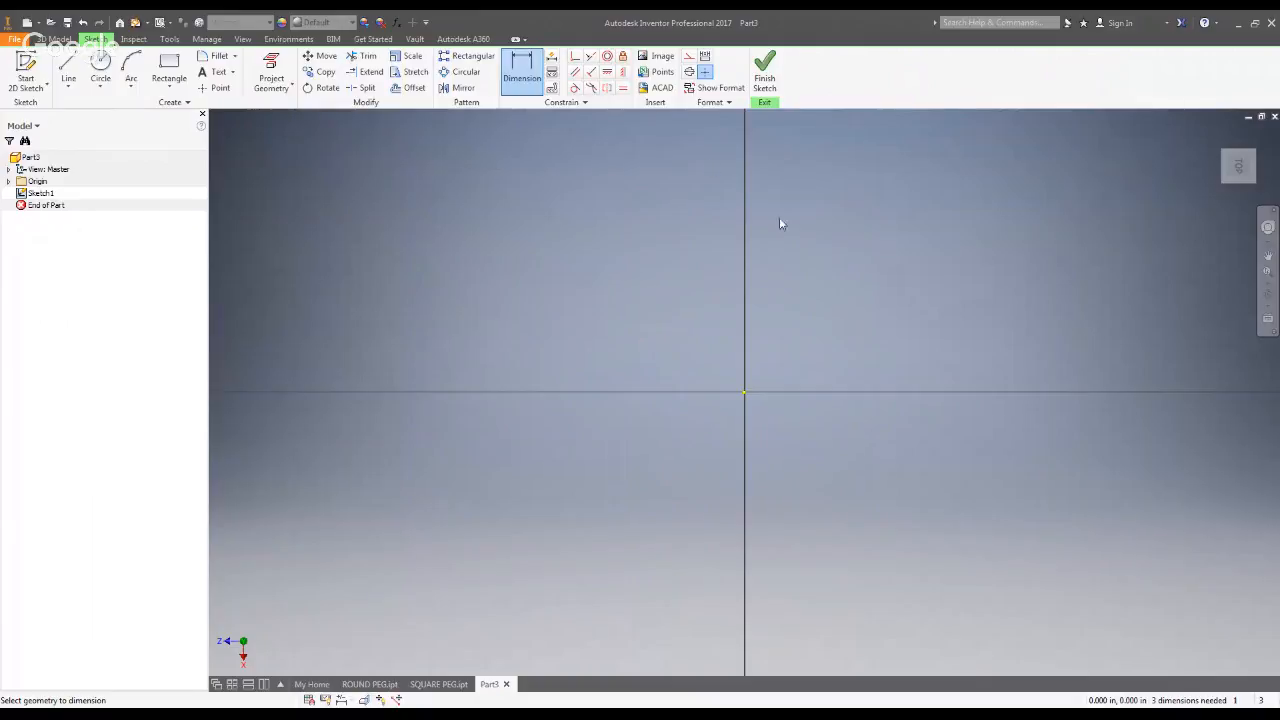
click(1240, 168)
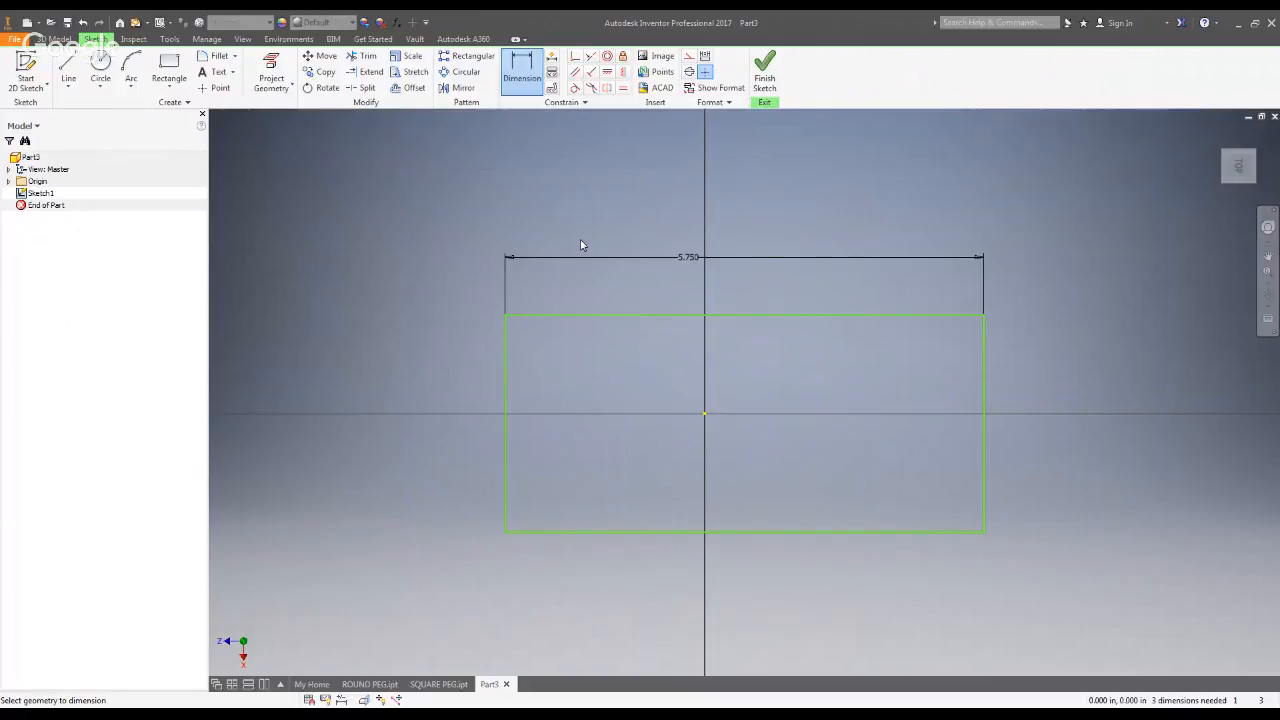
Step: Dimension the rectangle's short side to 3 in and finish the sketch
click(531, 89)
click(506, 392)
click(405, 407)
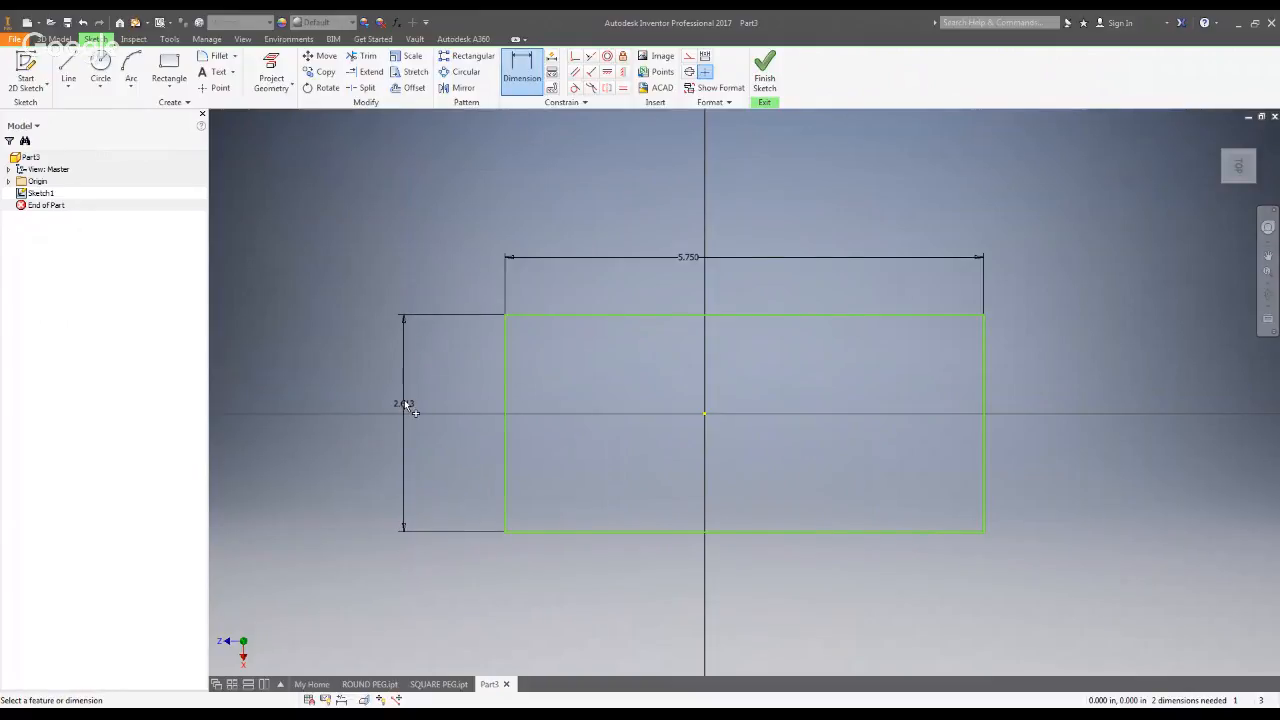
text(3)
key(Return)
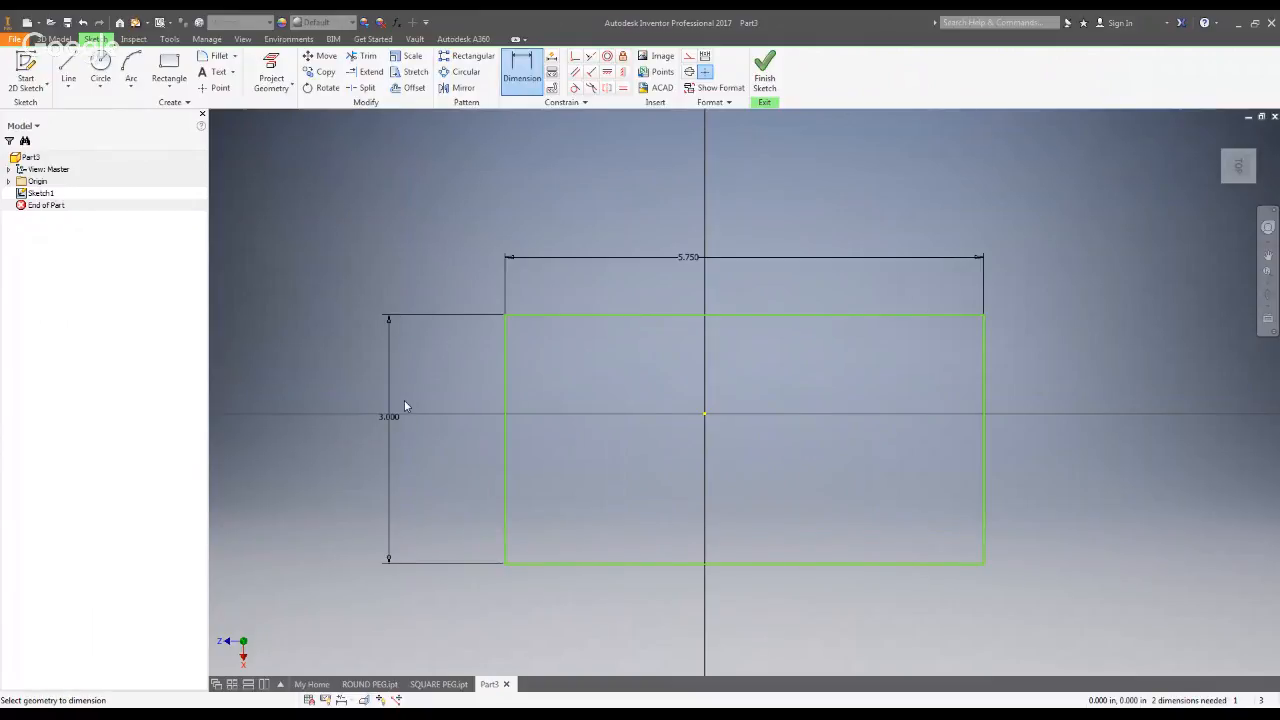
click(764, 75)
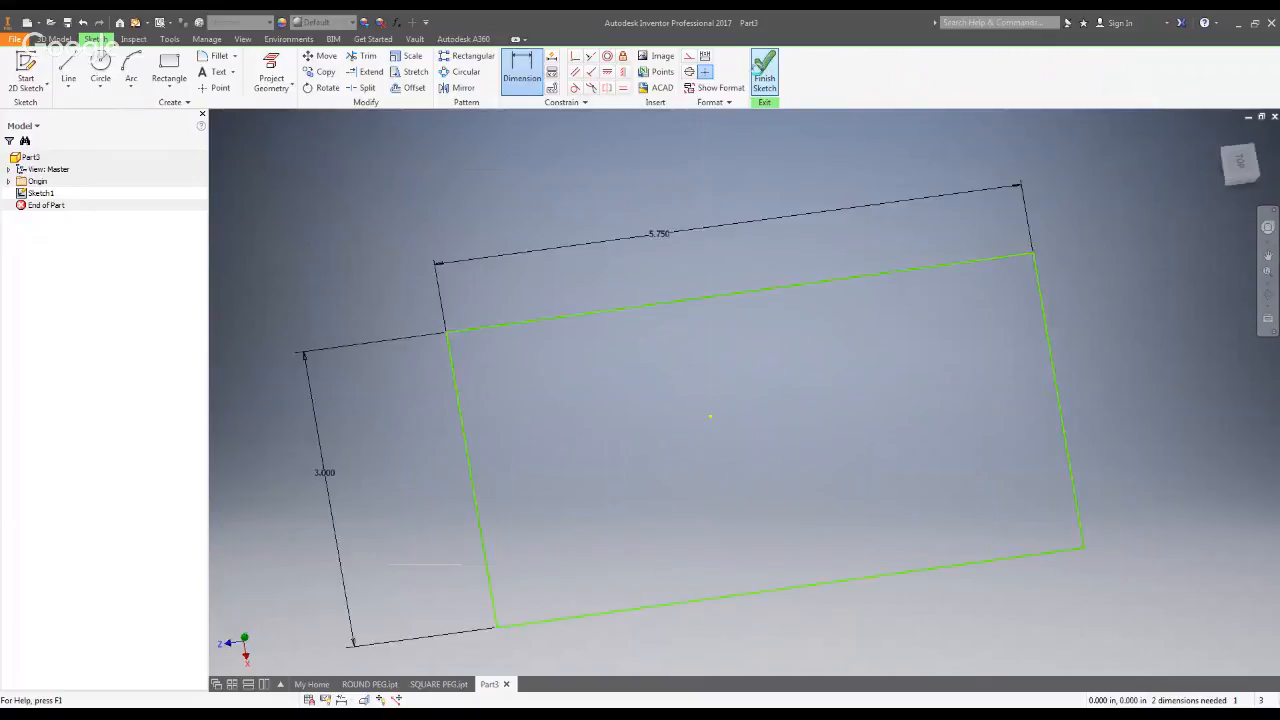
Step: Extrude the rectangle upward 0.75 in to form a solid block
click(1216, 134)
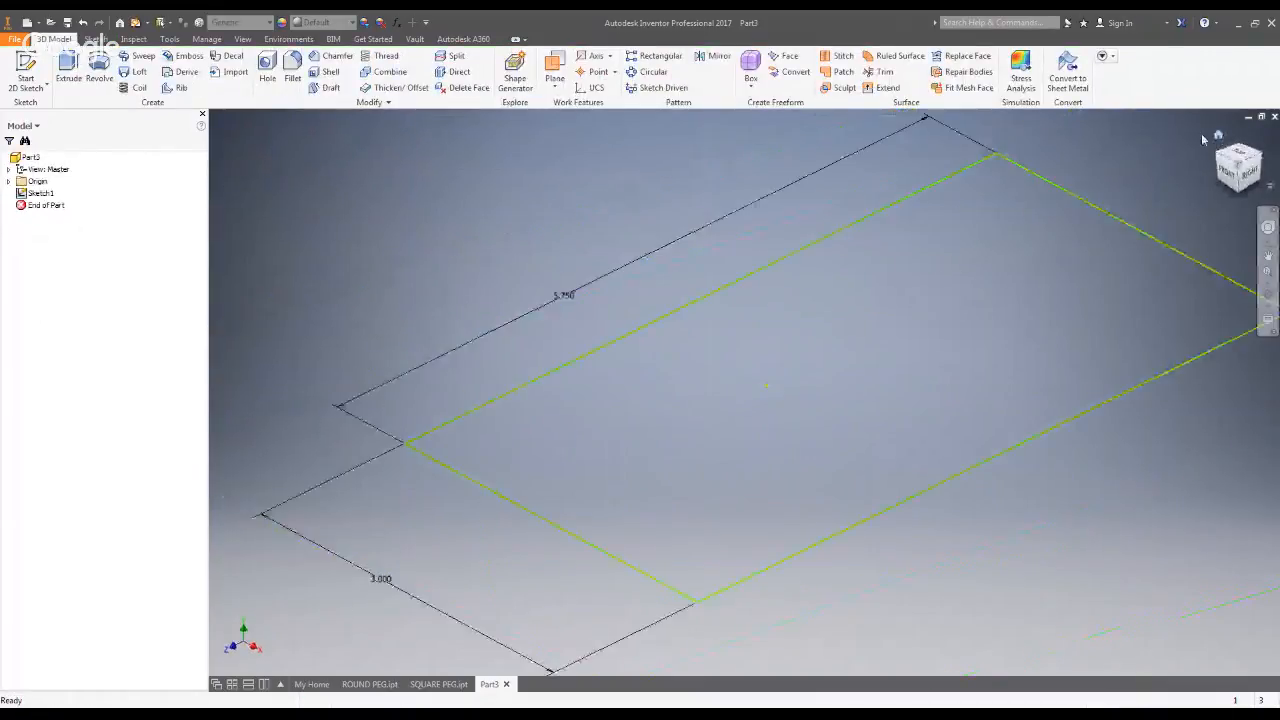
click(68, 70)
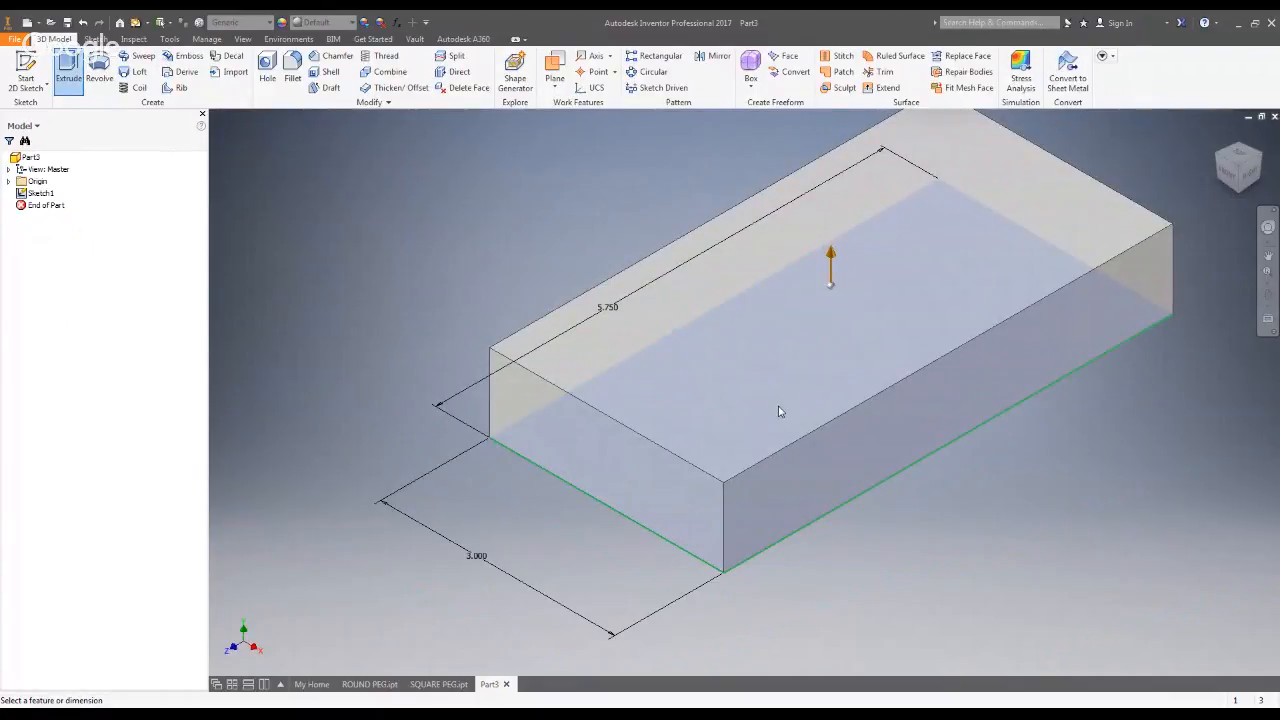
text(.)
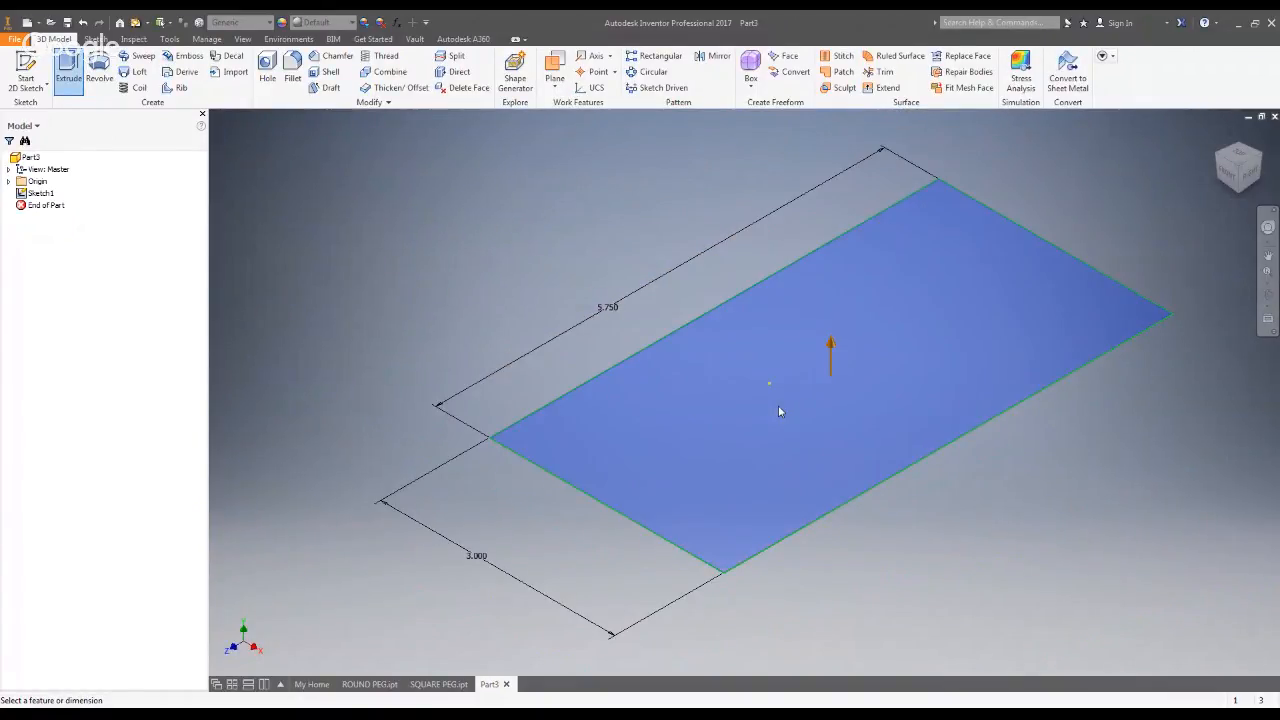
text(75)
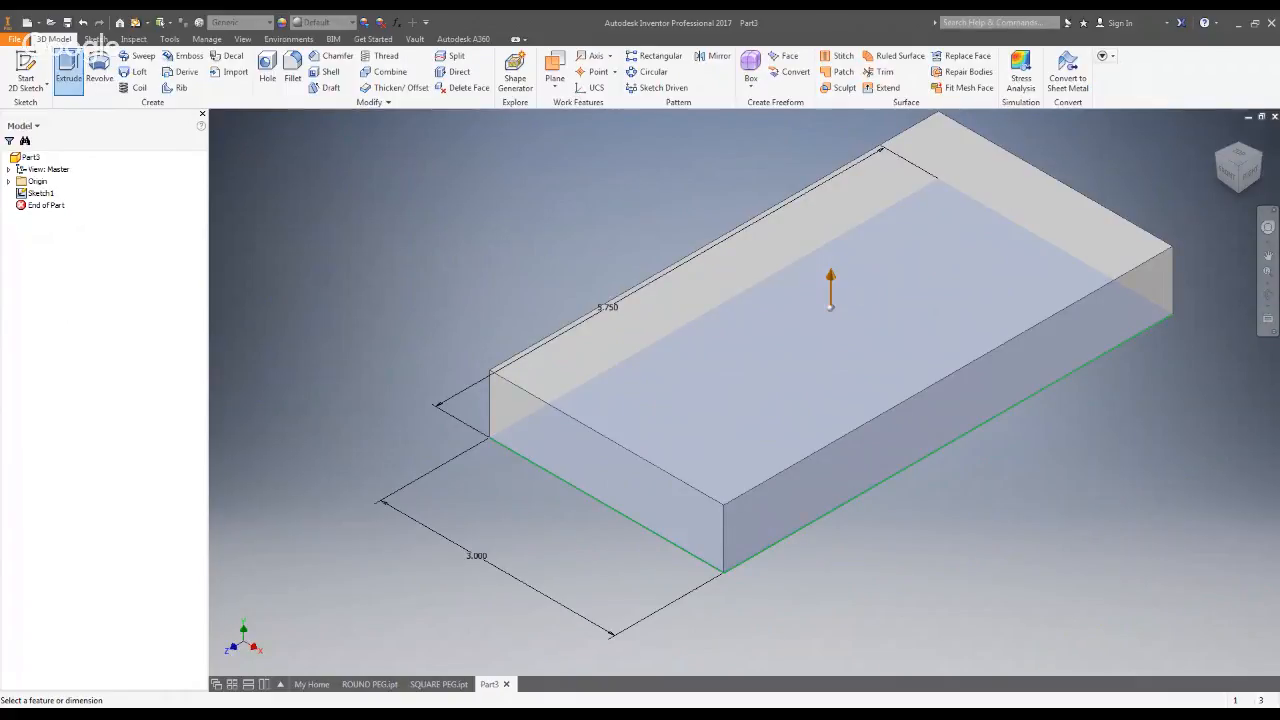
key(Return)
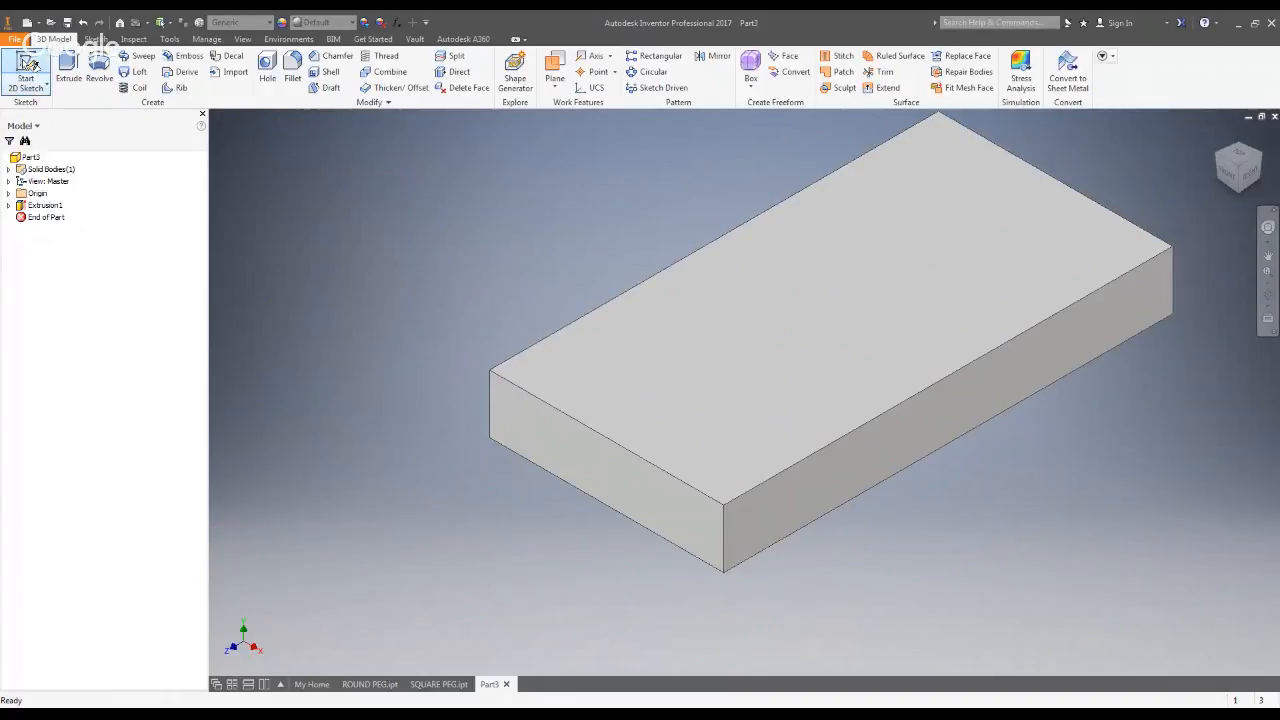
Step: Start a sketch on the block's top face and draw a circle about 1.21 in across near its left half
click(26, 72)
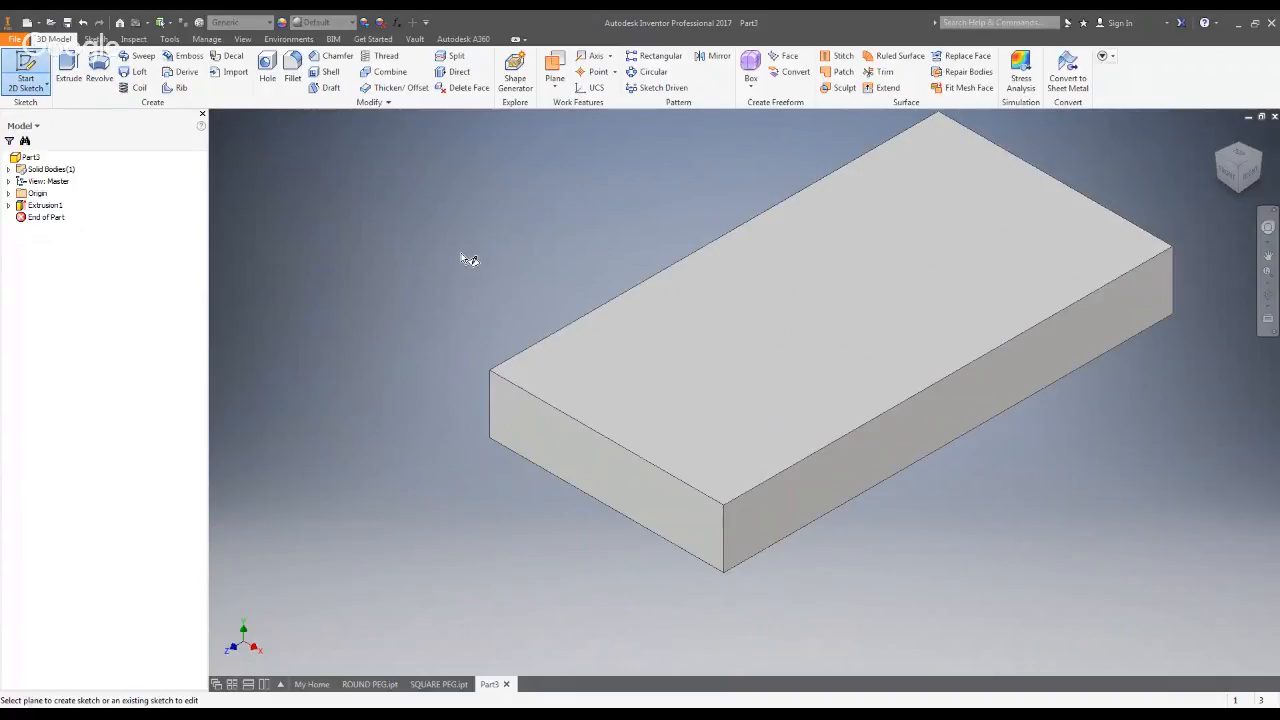
click(831, 317)
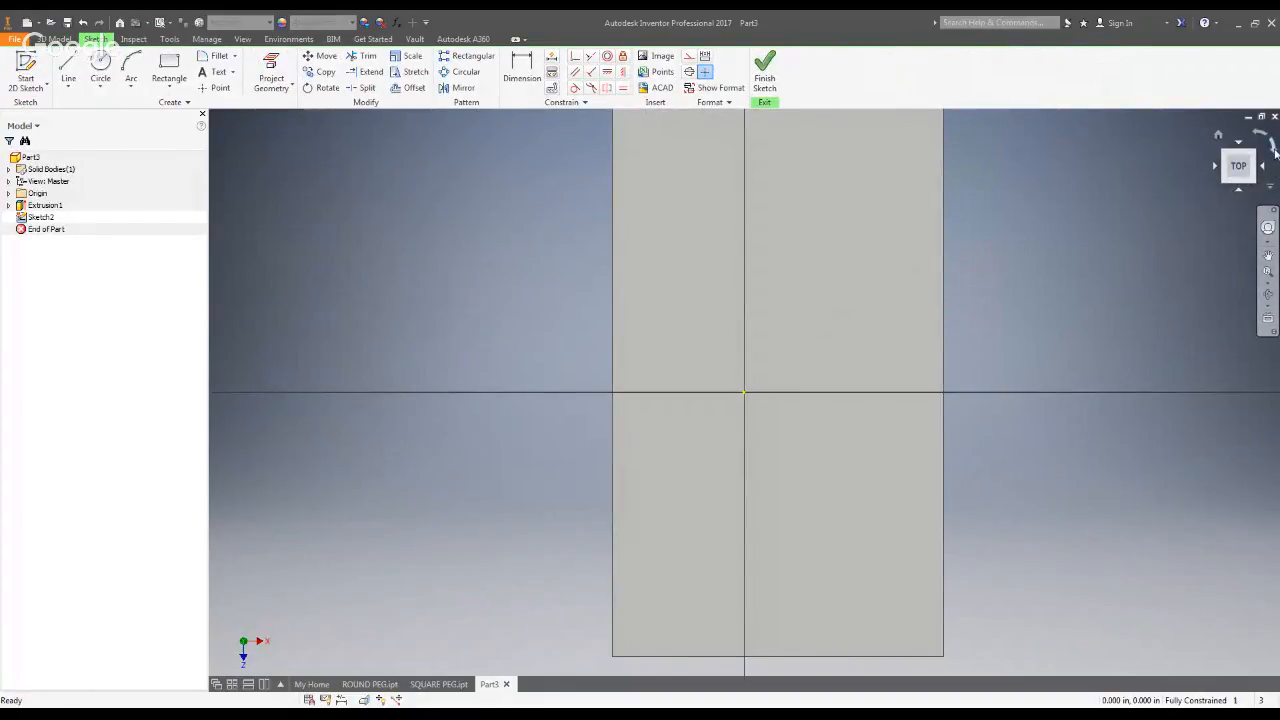
click(1275, 150)
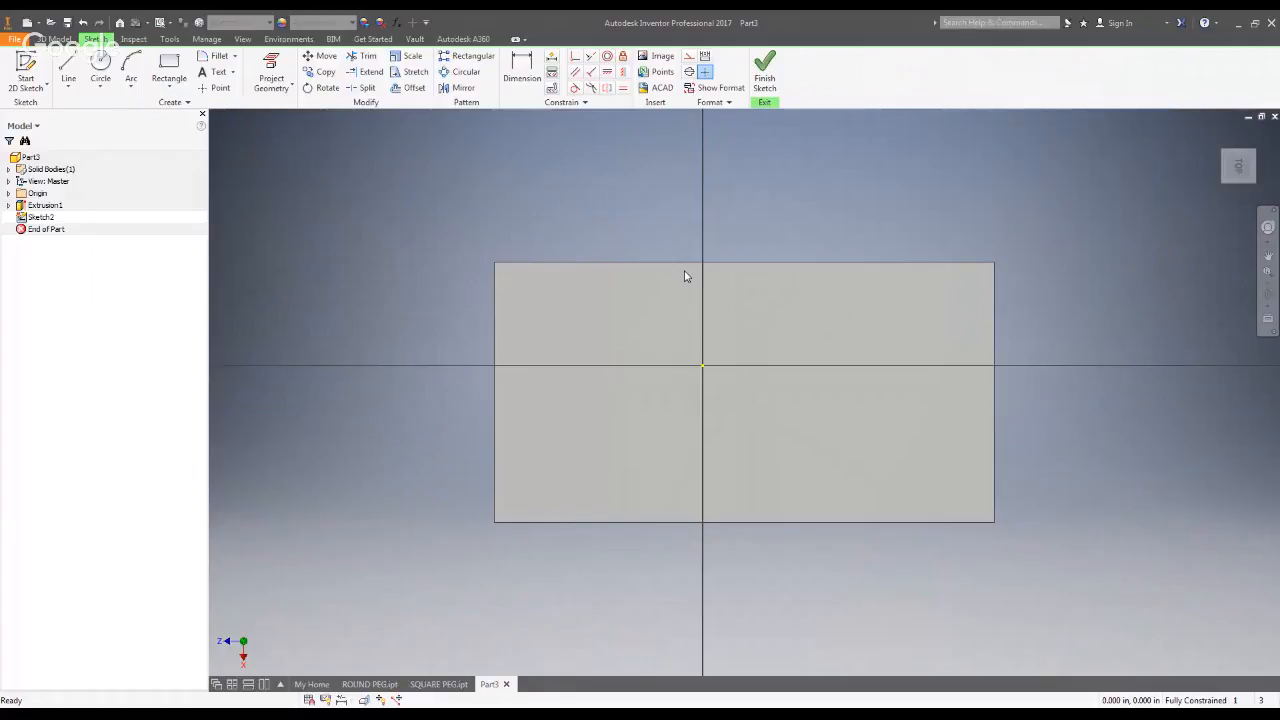
click(106, 79)
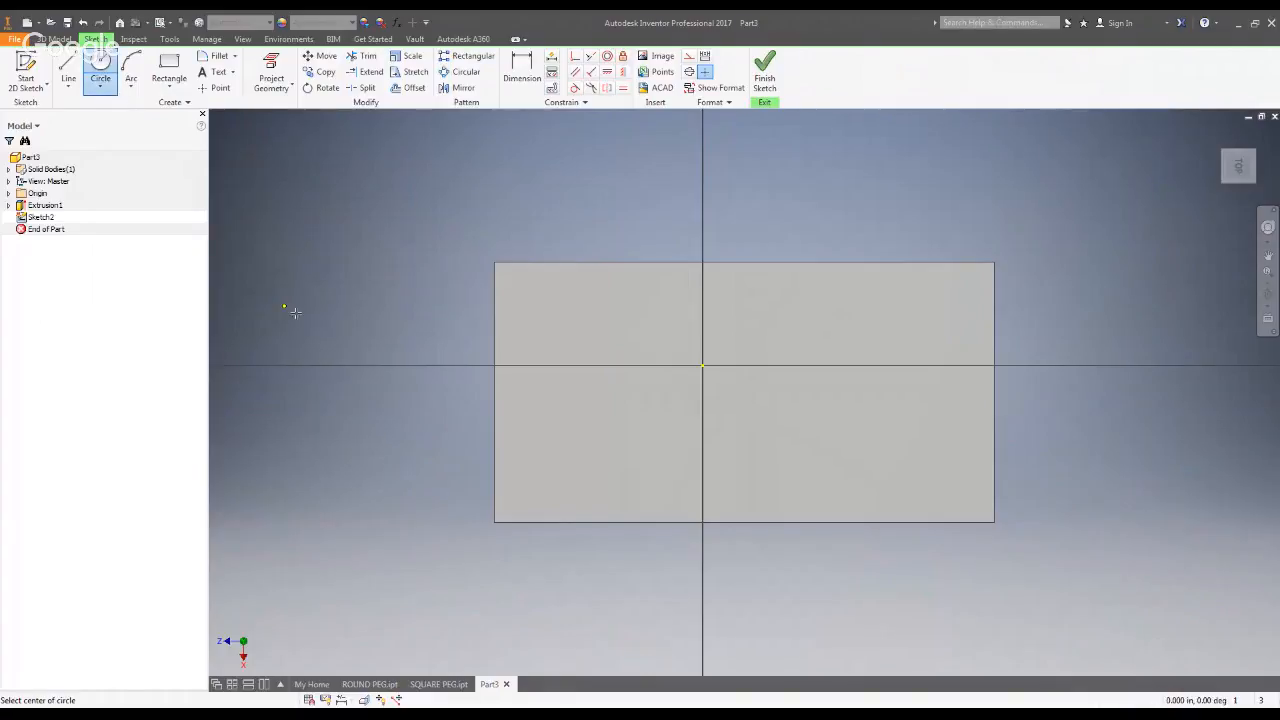
click(634, 417)
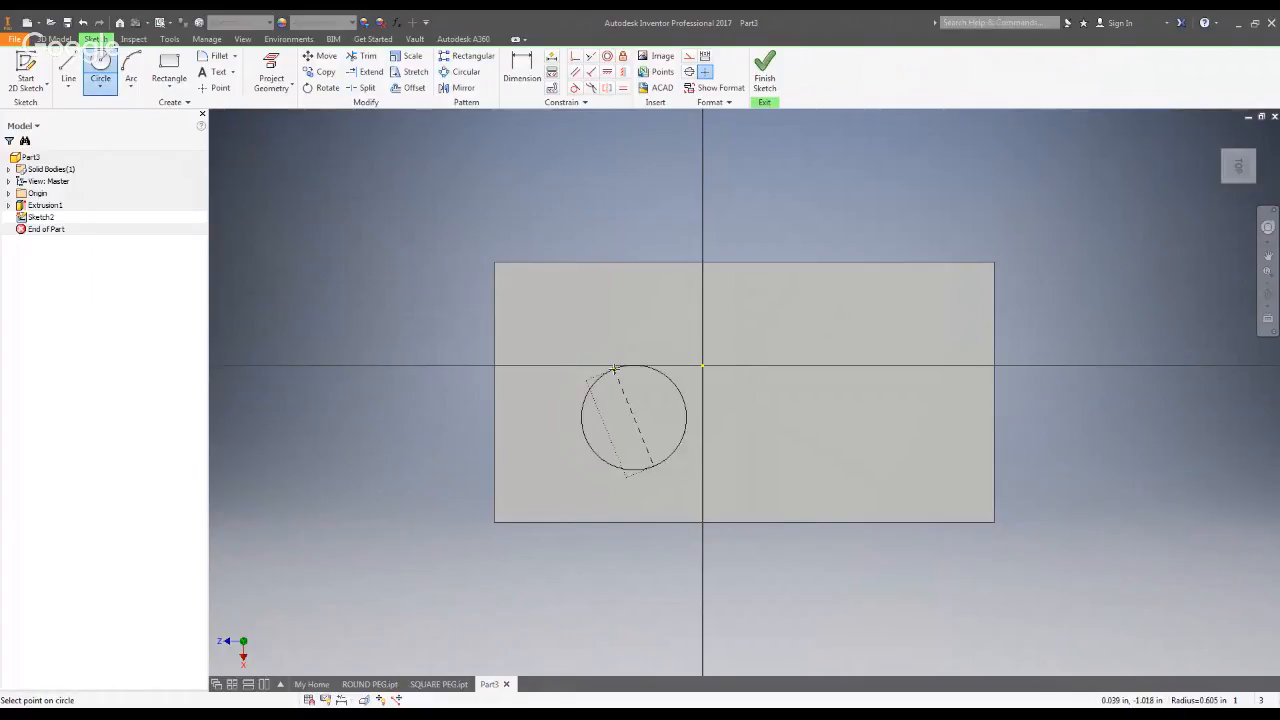
click(610, 370)
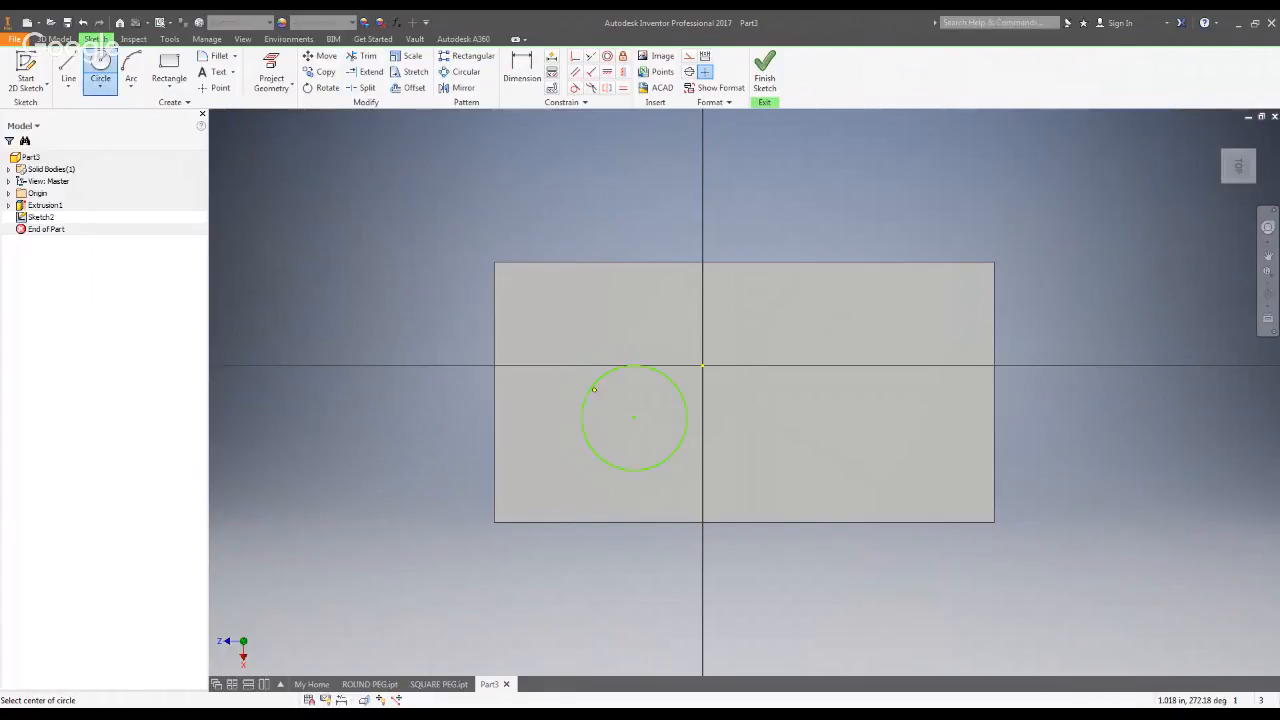
Step: Dimension the circle's diameter to 1 in
click(521, 72)
click(684, 434)
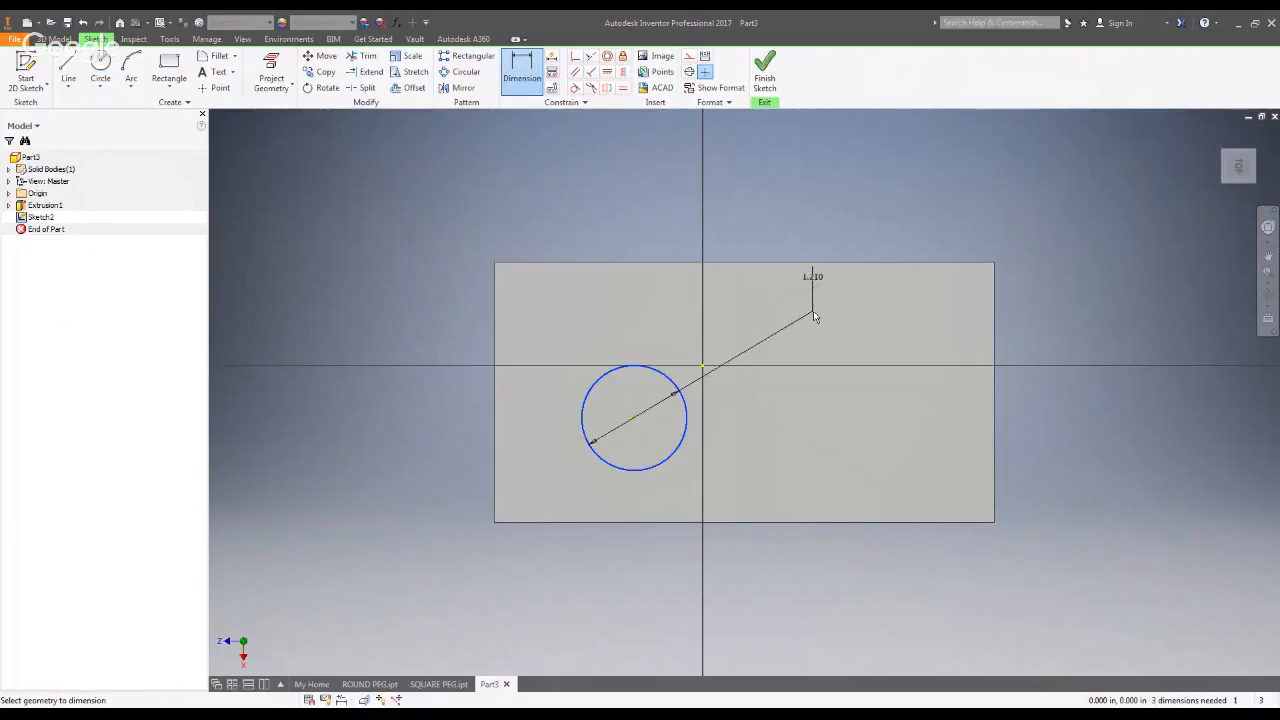
click(815, 300)
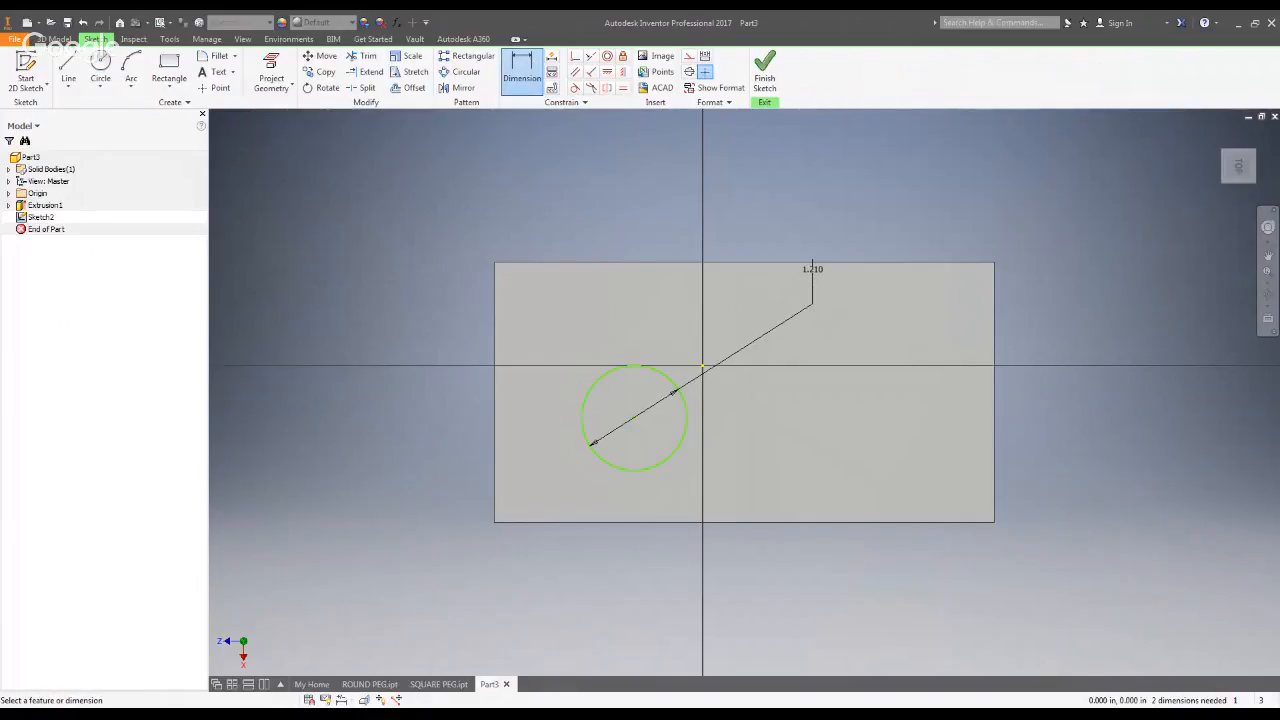
key(Return)
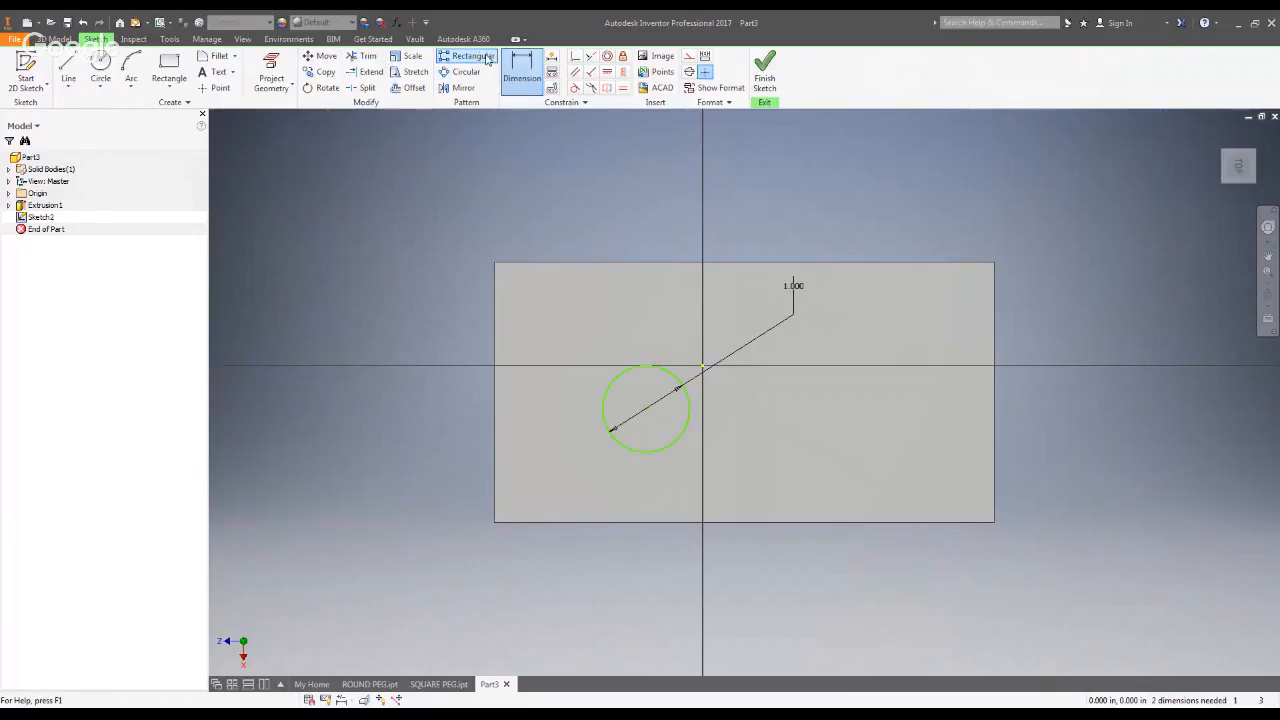
Step: Dimension the circle's centre 1.5 in from the left short edge of the block
click(495, 345)
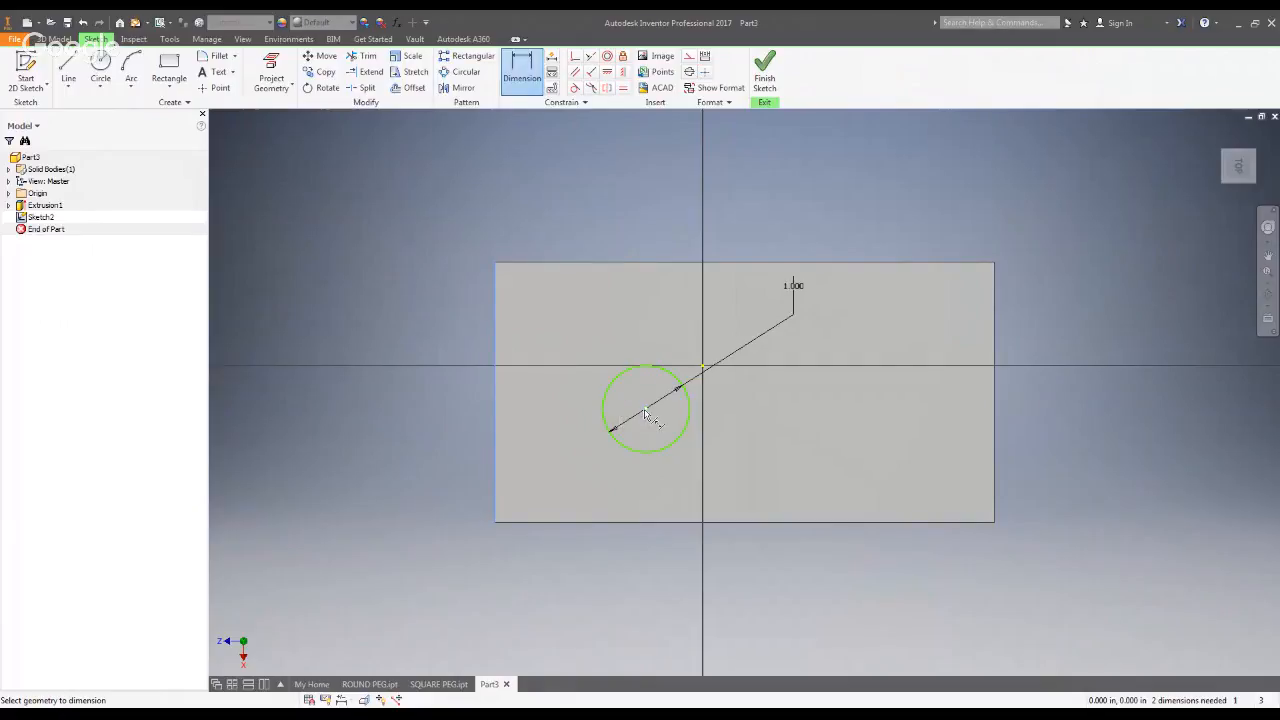
click(645, 410)
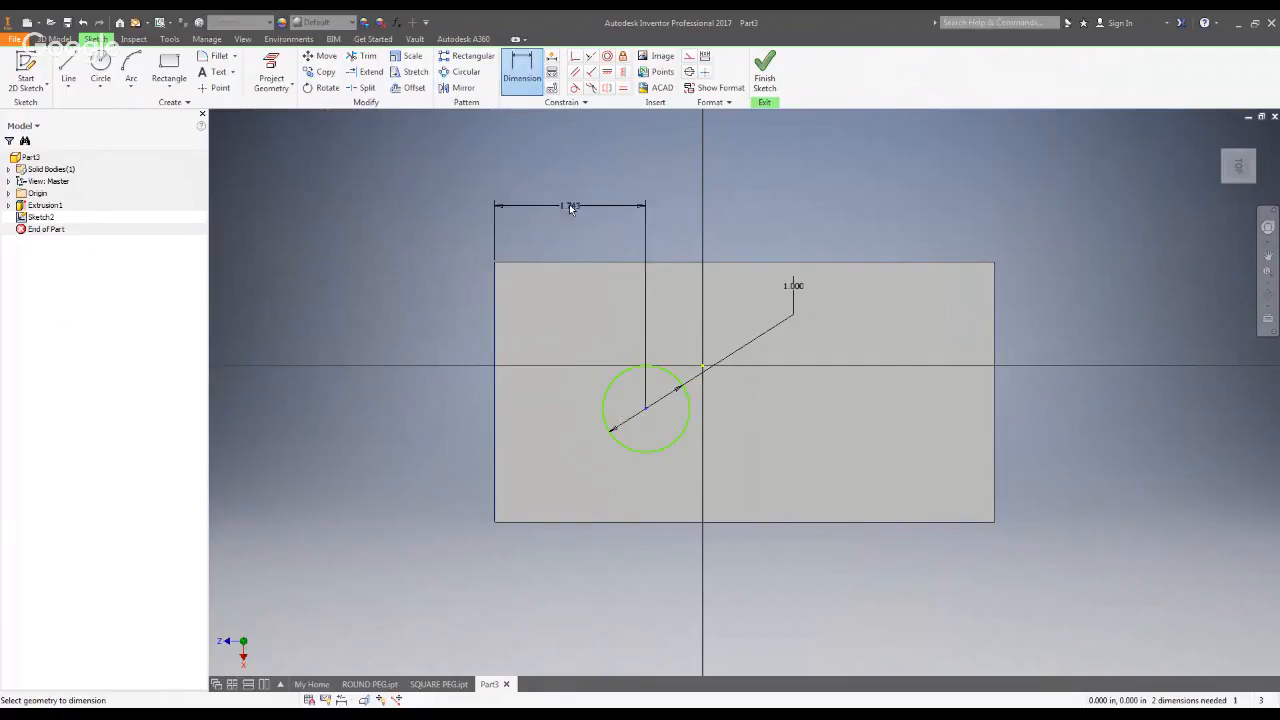
click(569, 204)
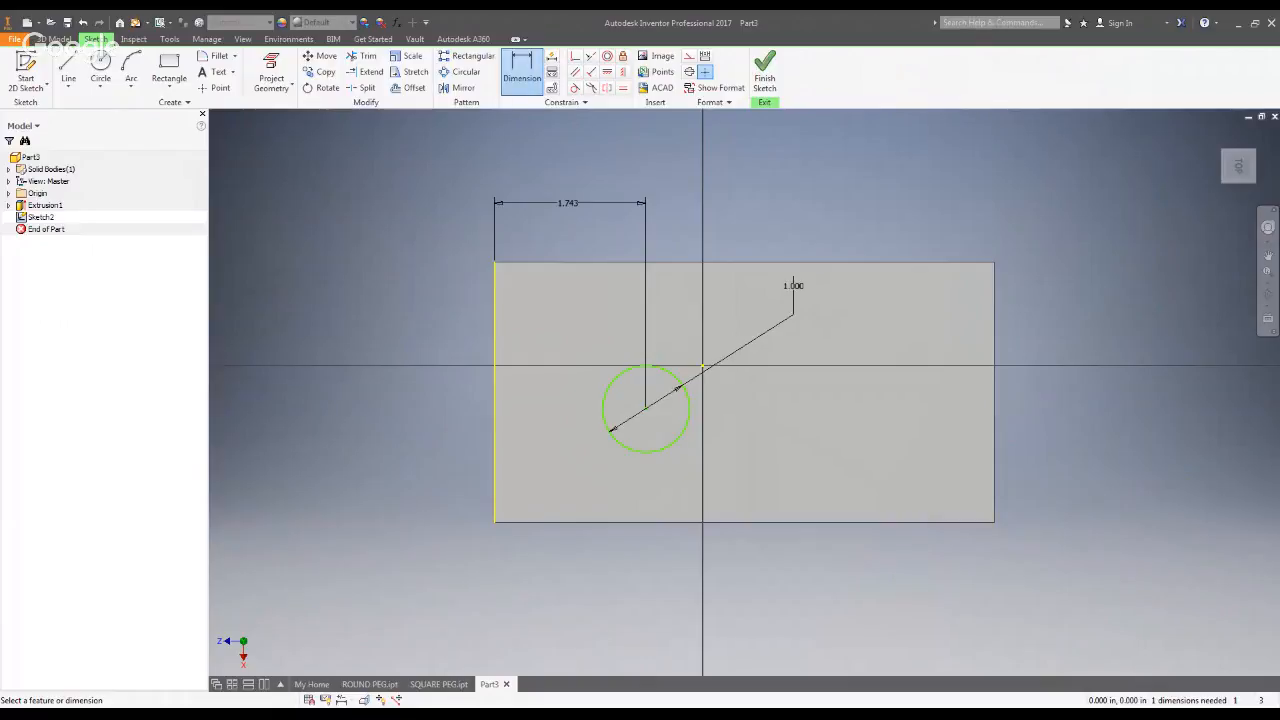
key(Return)
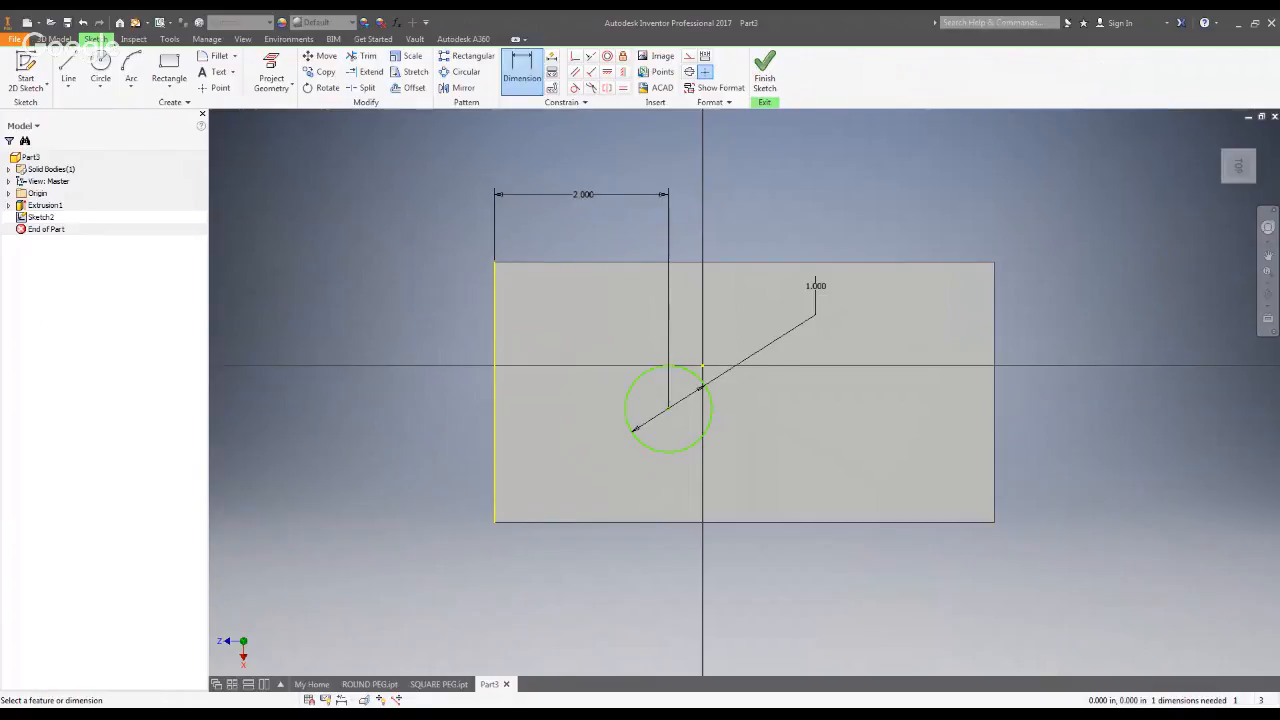
key(Return)
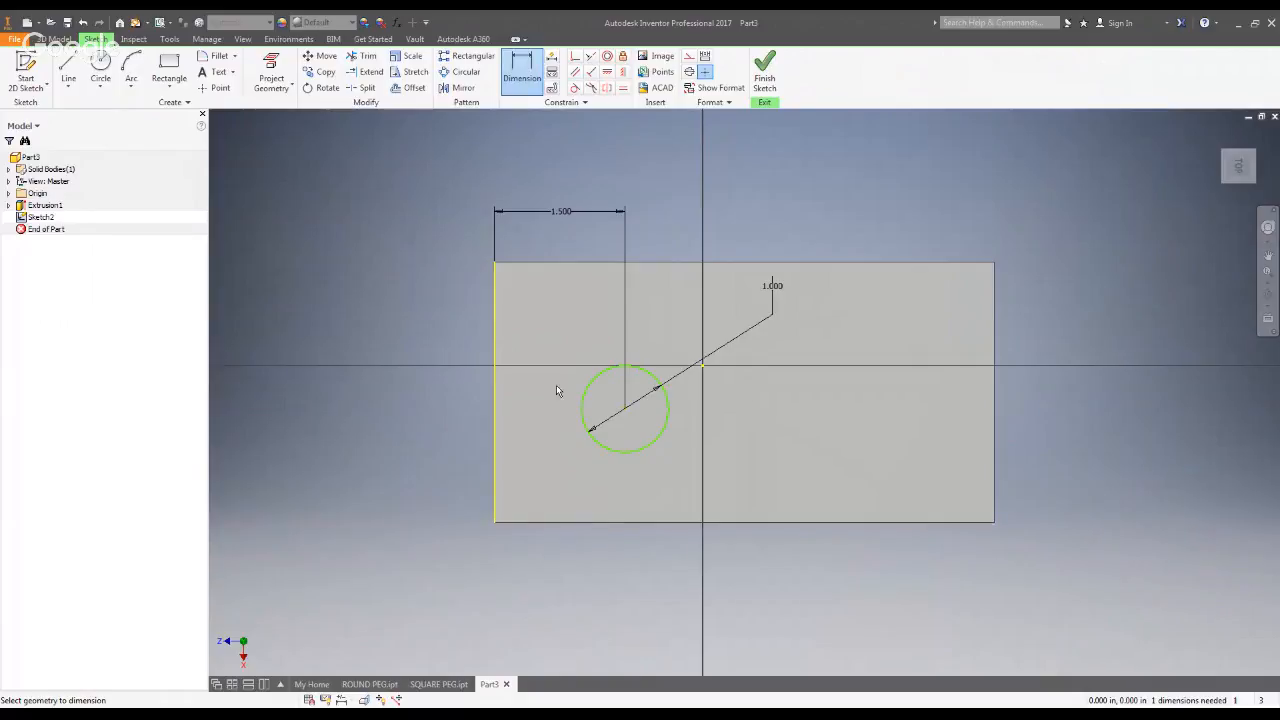
Step: Dimension the circle's centre 1.5 in from the lower long edge of the block and finish the sketch
click(621, 521)
click(625, 409)
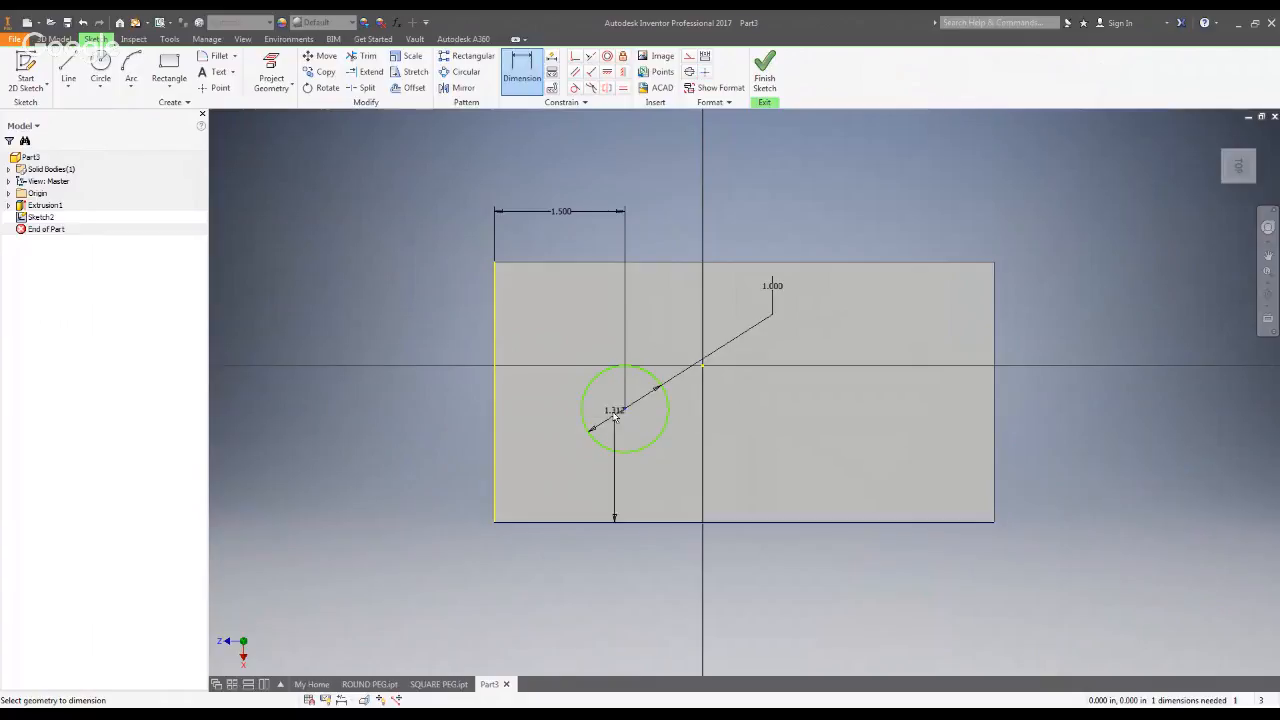
click(411, 456)
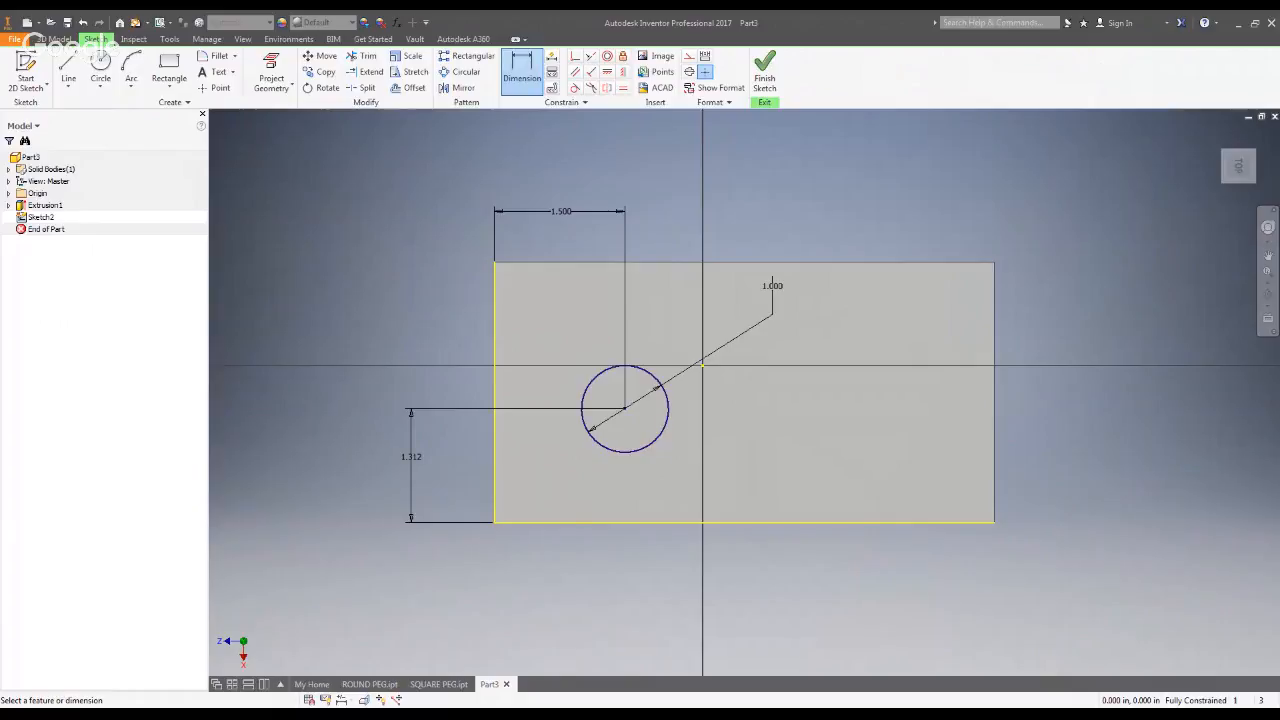
text(1.5)
key(Return)
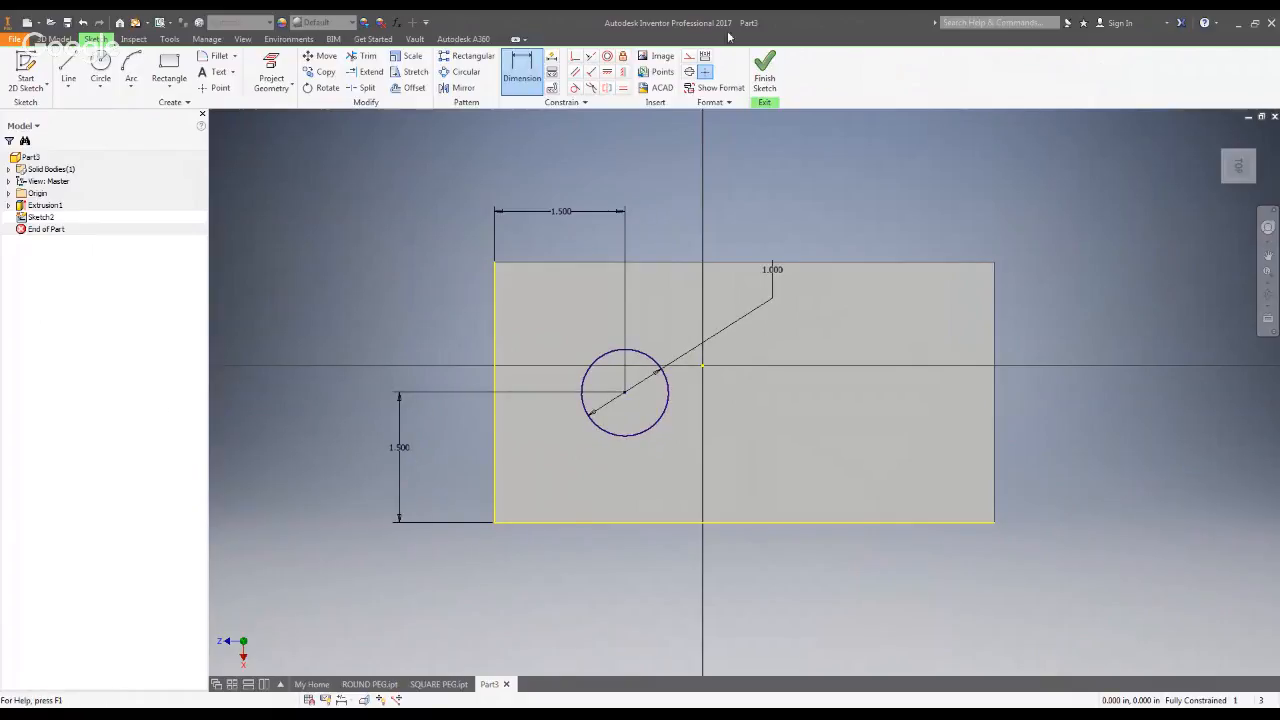
click(765, 74)
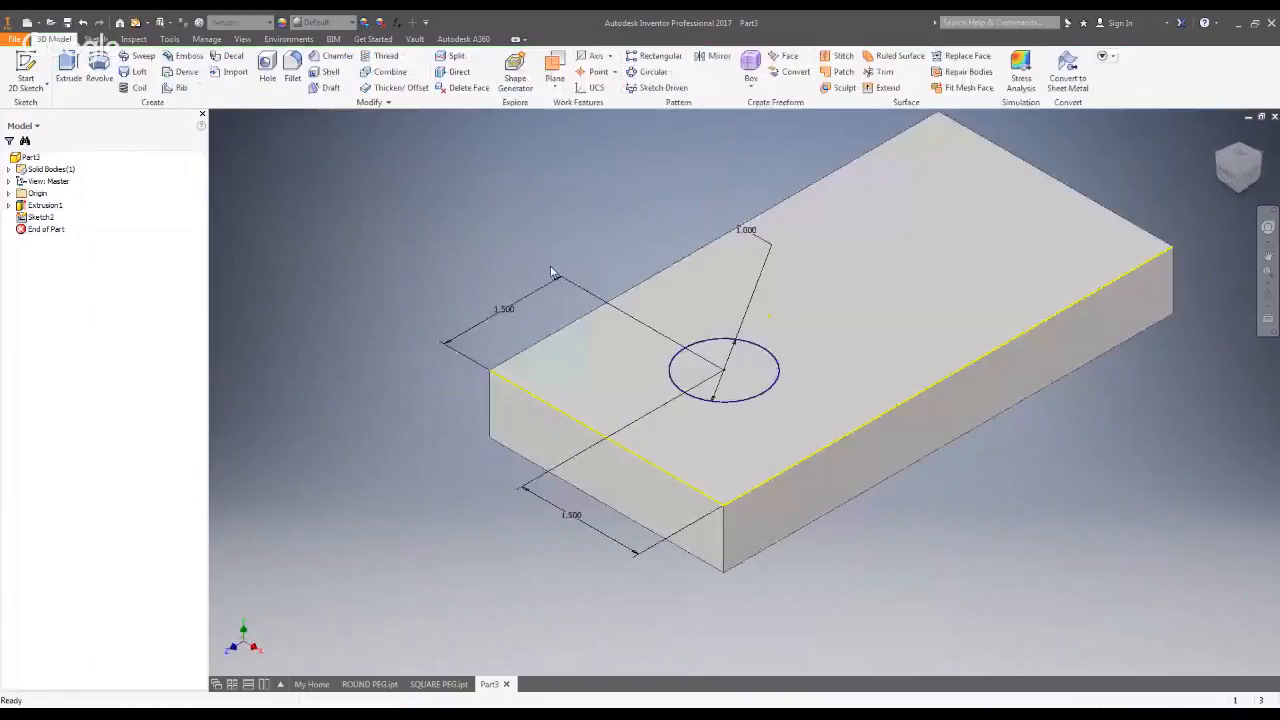
Step: Cut the 1 in circle through the full thickness of the block with Extrude and check it from above
click(68, 68)
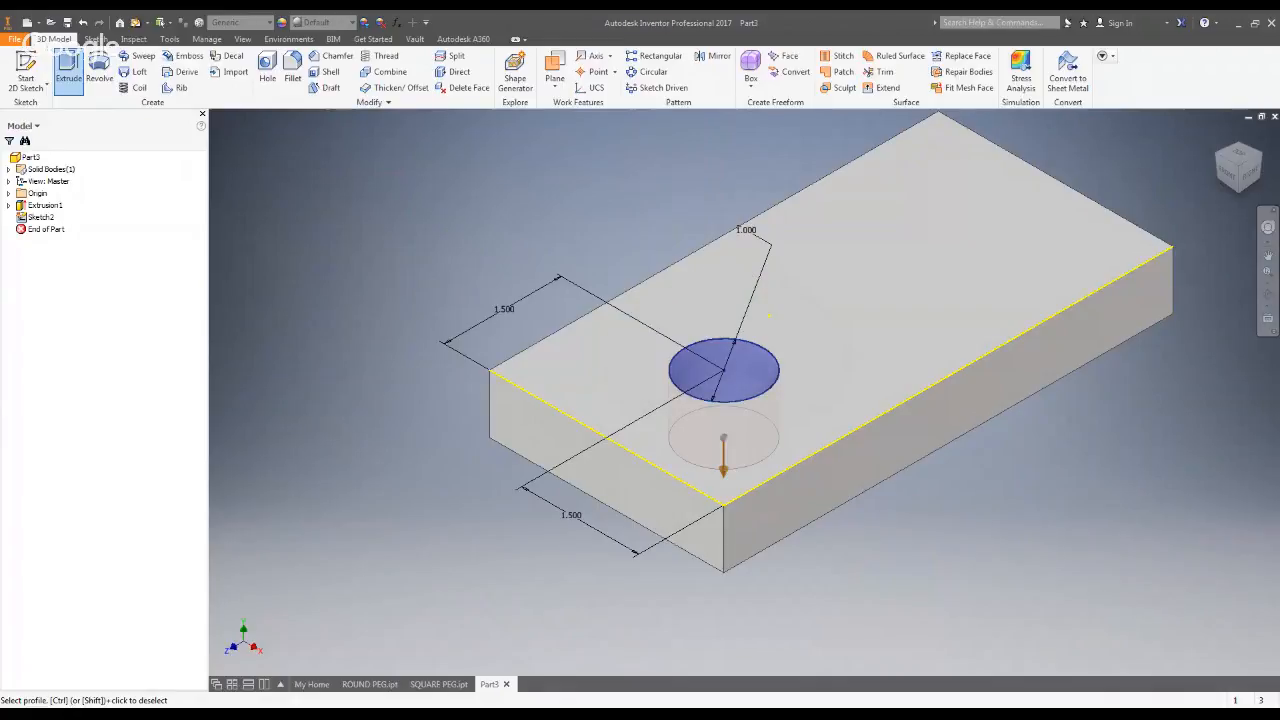
click(416, 408)
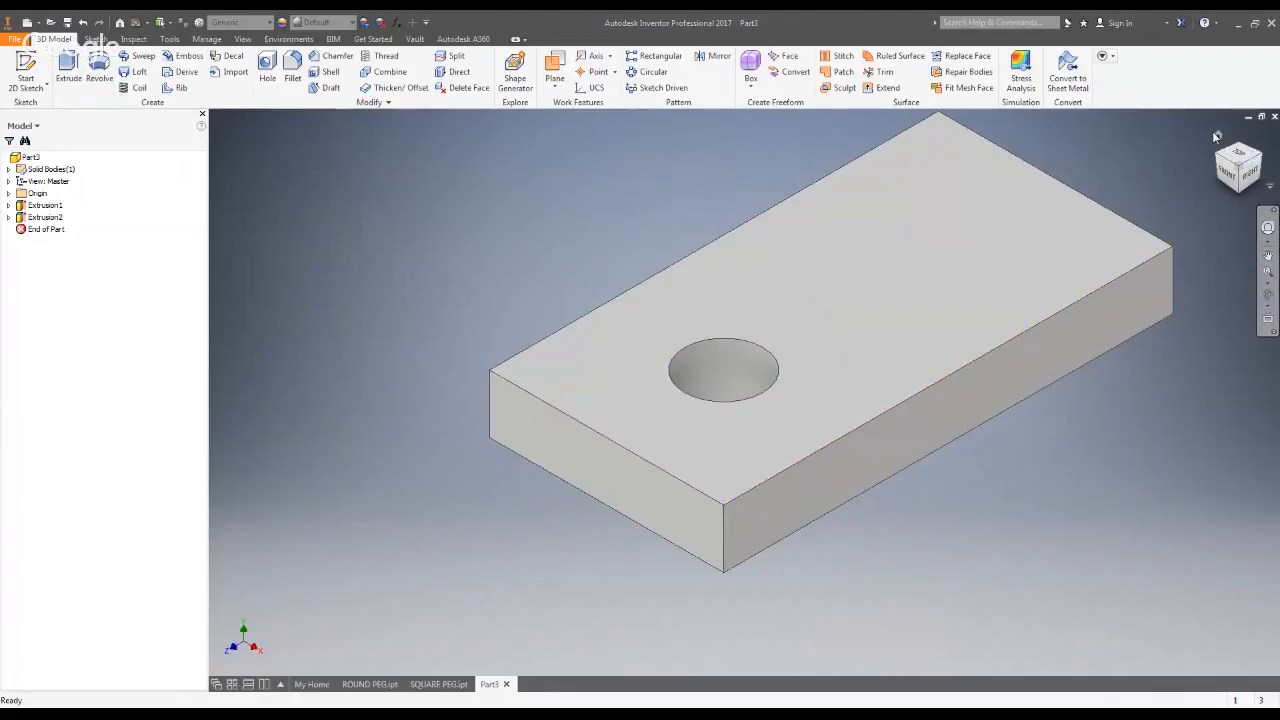
click(1218, 135)
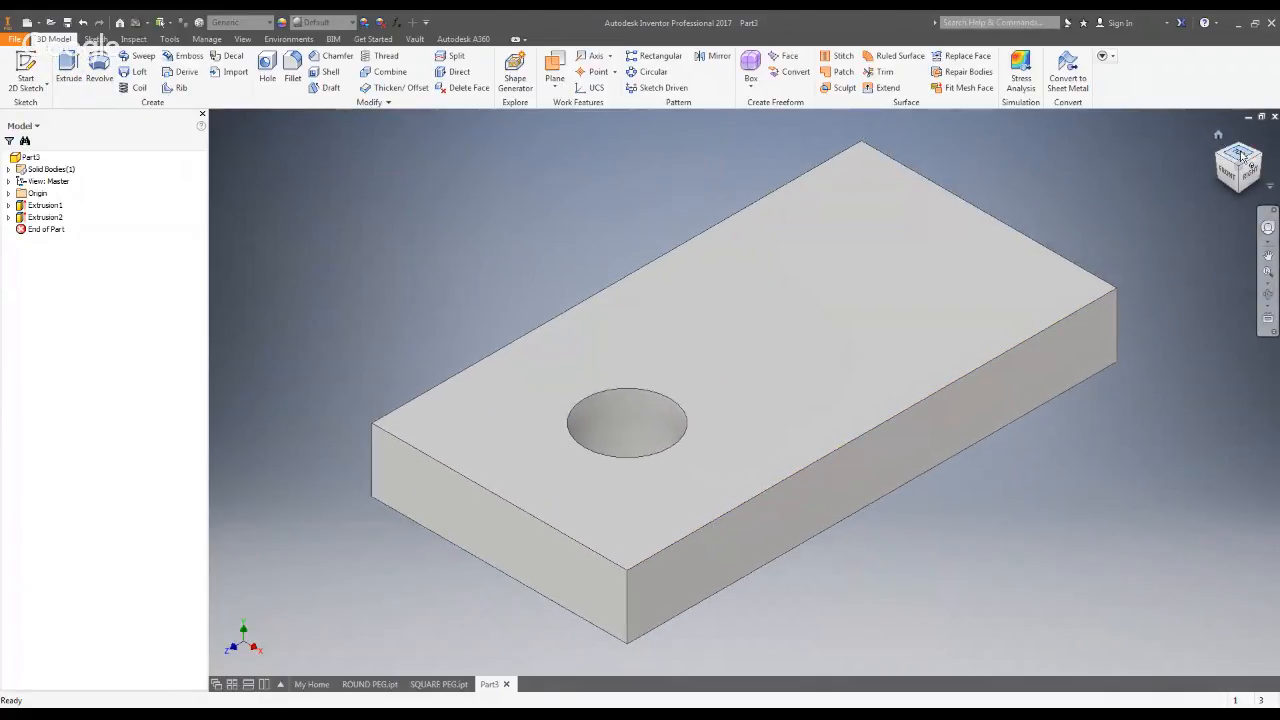
click(1240, 153)
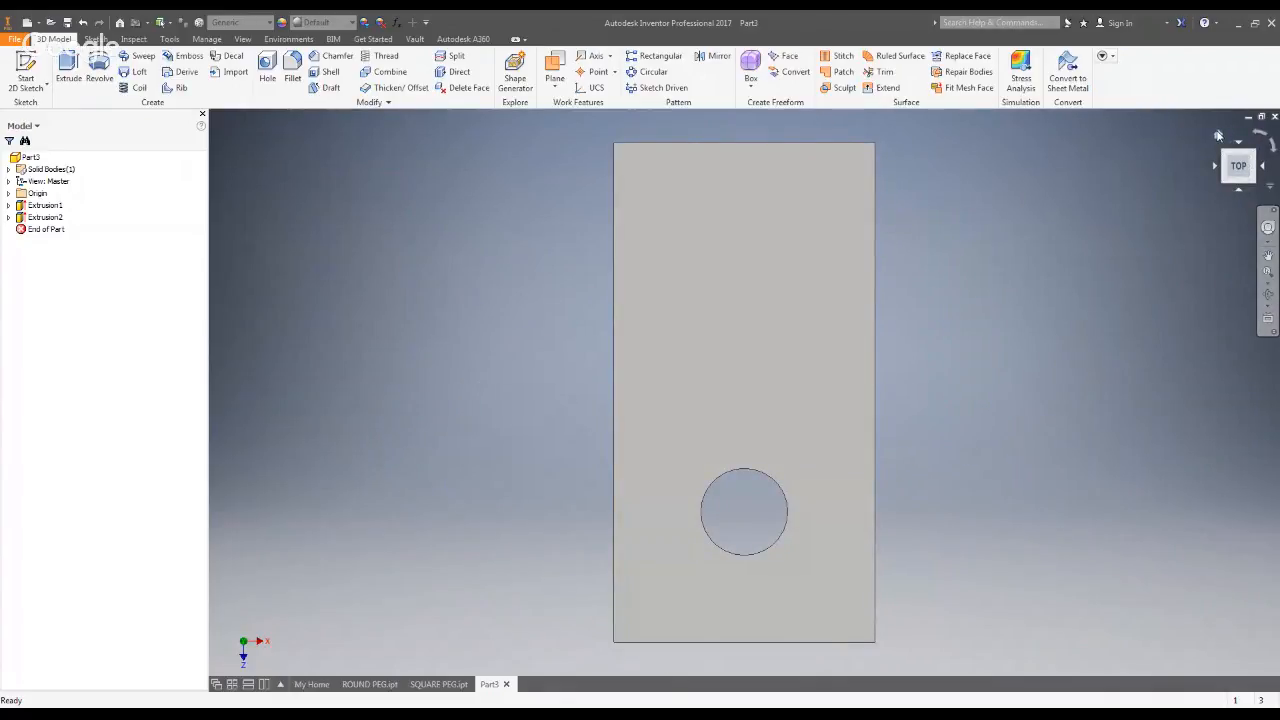
click(1218, 135)
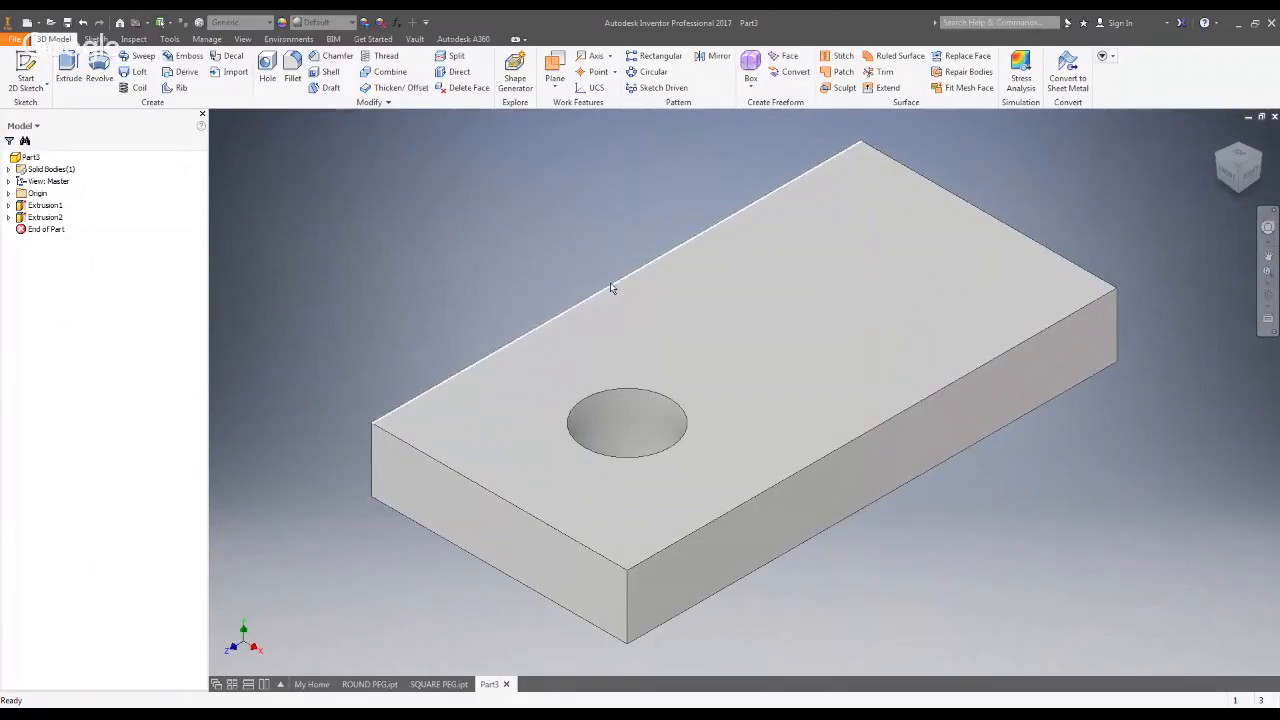
Step: Start a sketch on the block's top face and draw a rectangle about 0.74 in high in the half opposite the round hole
click(26, 72)
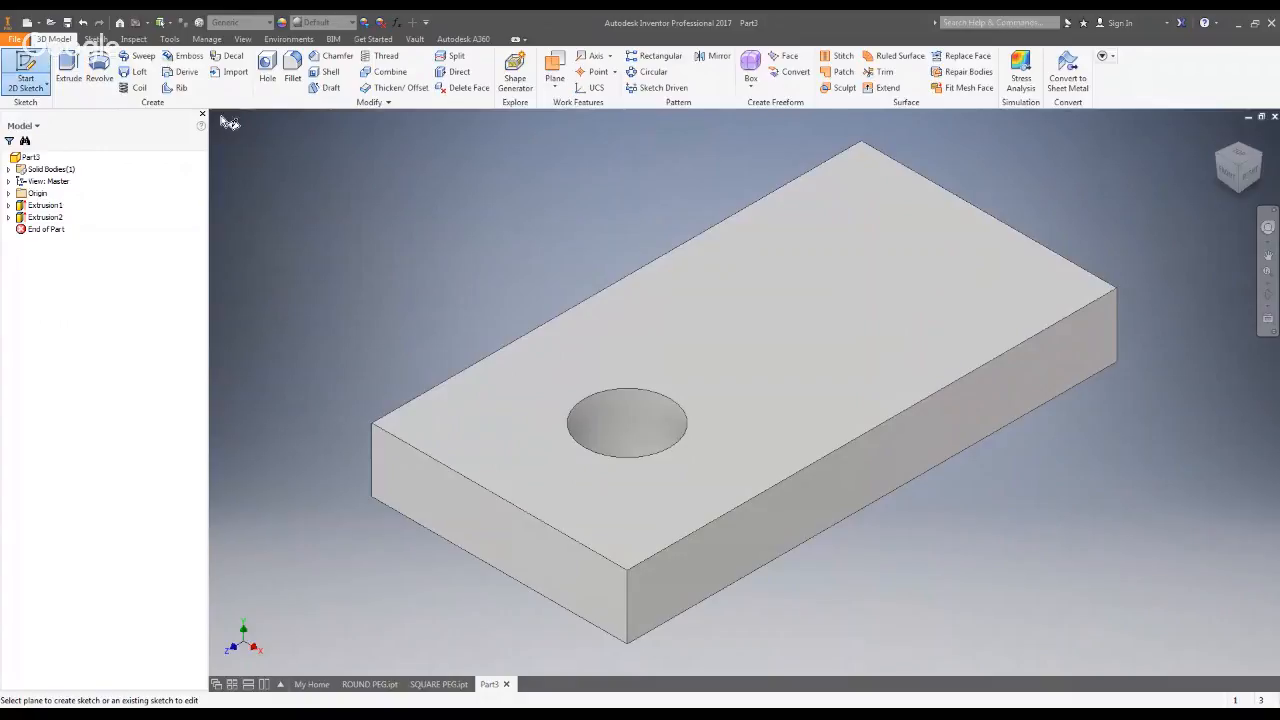
click(859, 290)
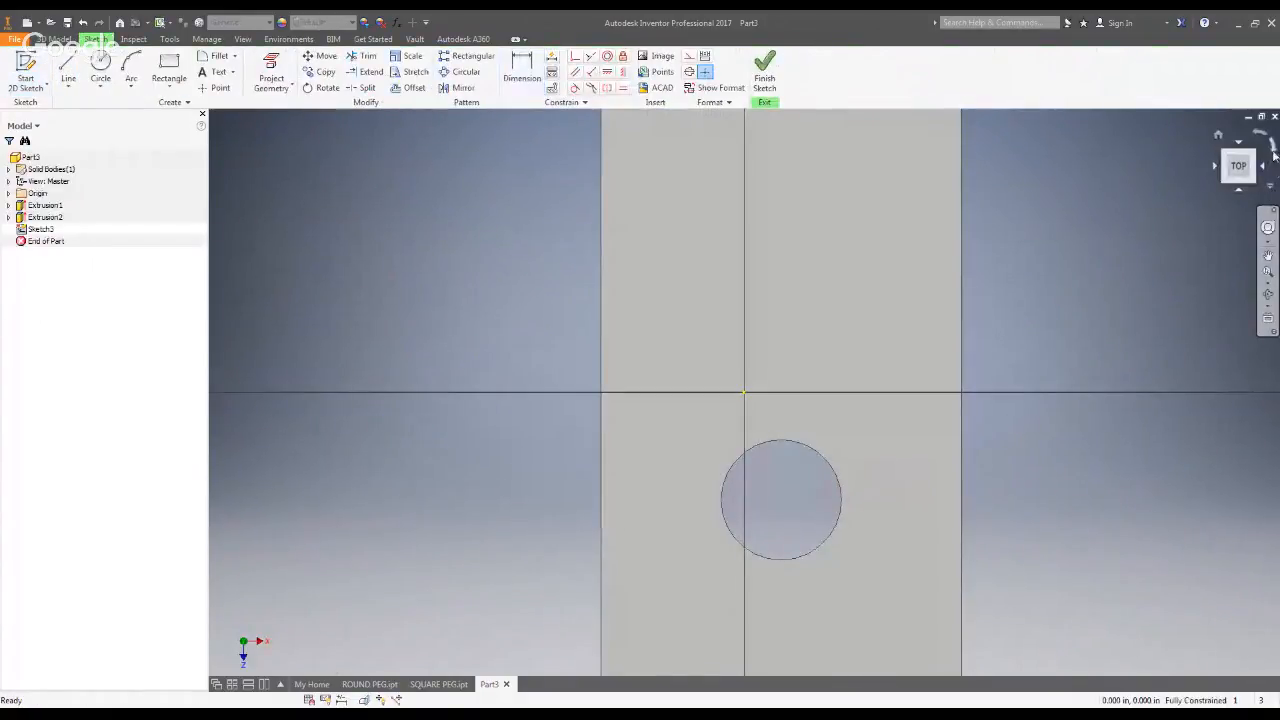
click(1270, 145)
click(169, 70)
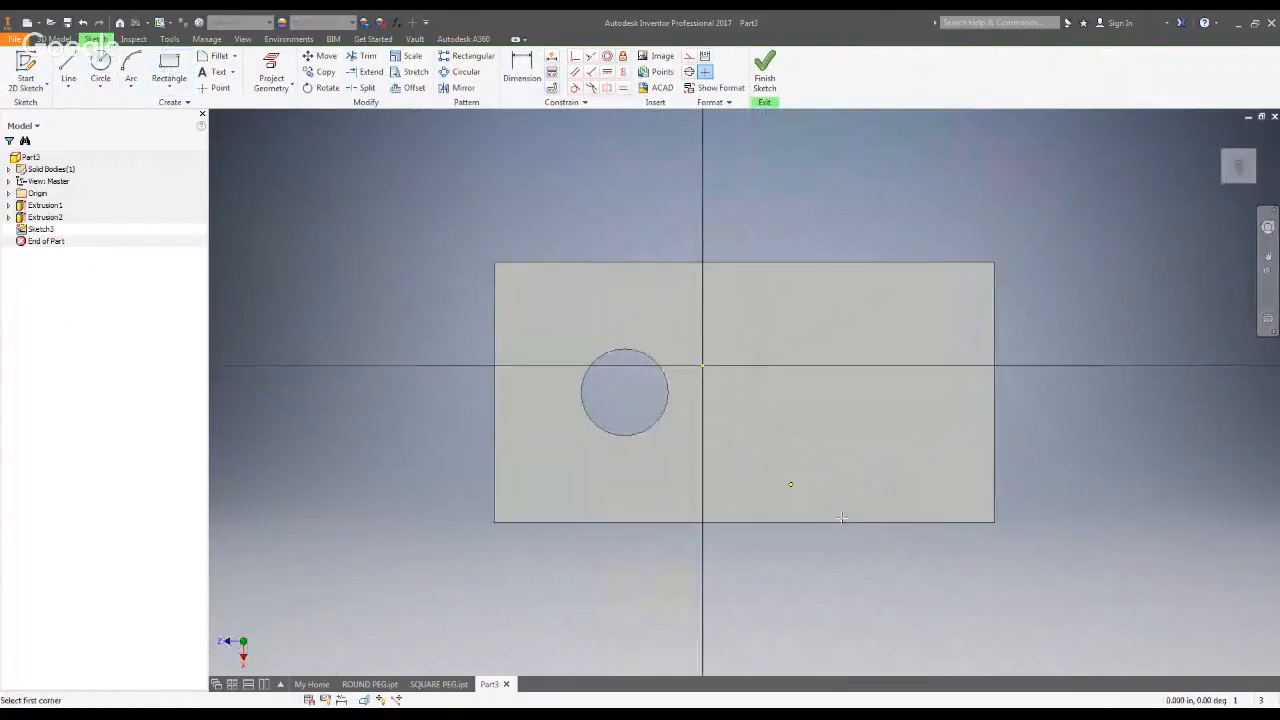
click(883, 444)
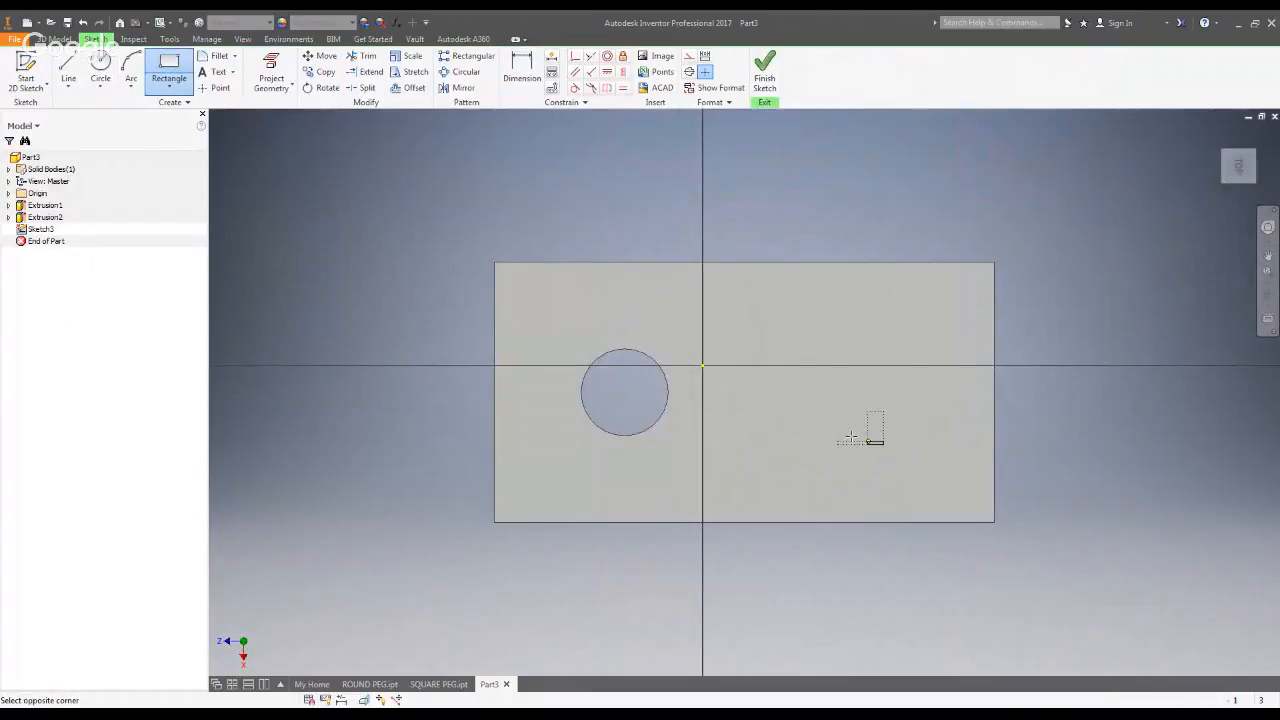
click(787, 380)
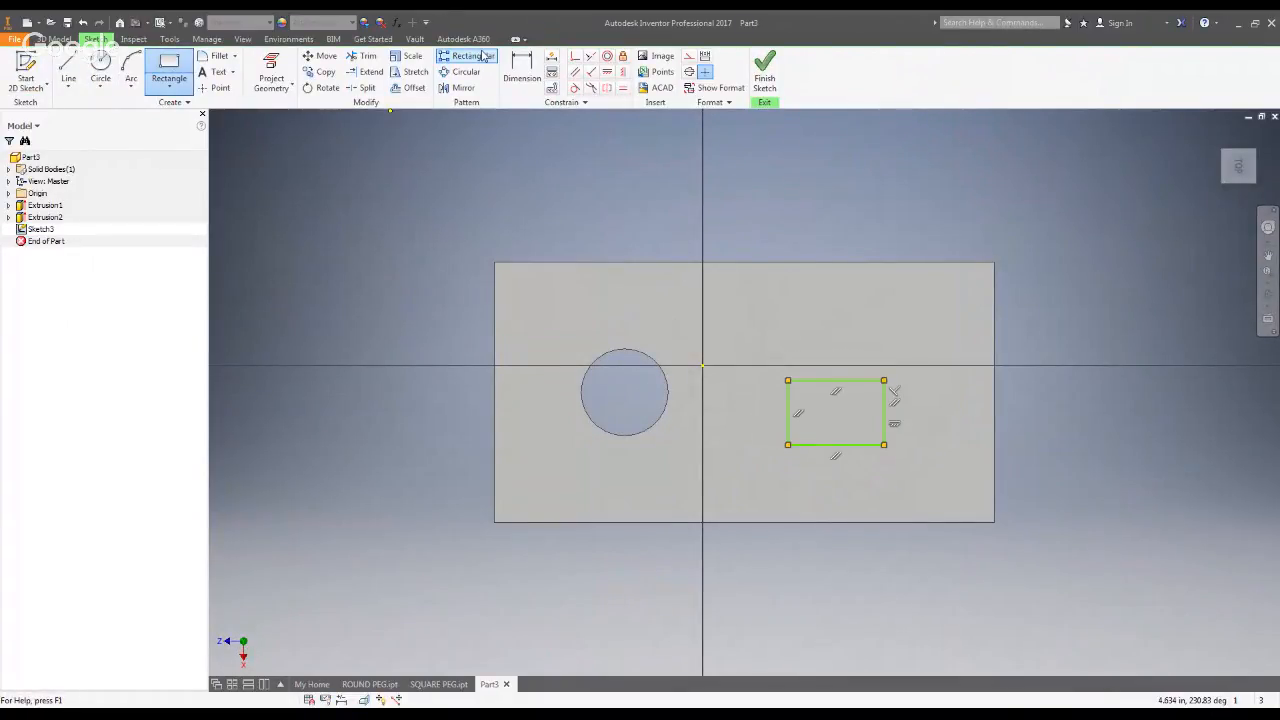
Step: Dimension the rectangle's height and width to 1 in each
key(d)
click(884, 412)
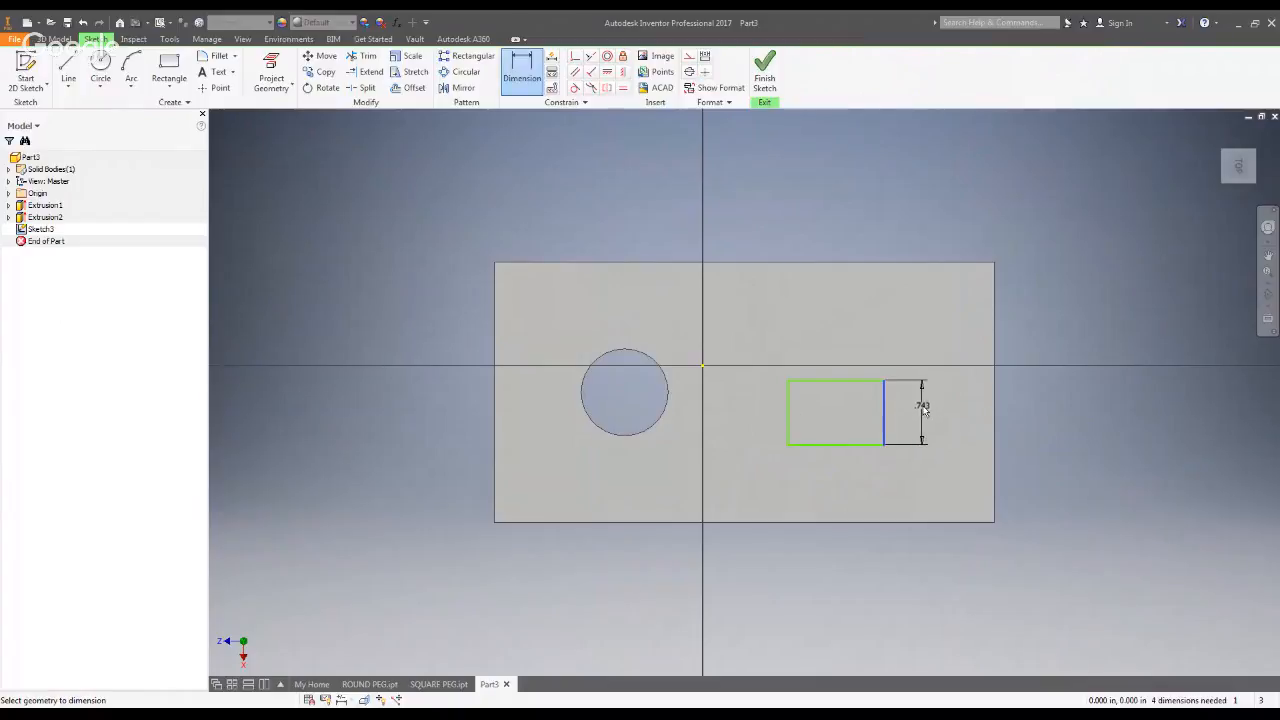
click(922, 407)
text(1)
key(Return)
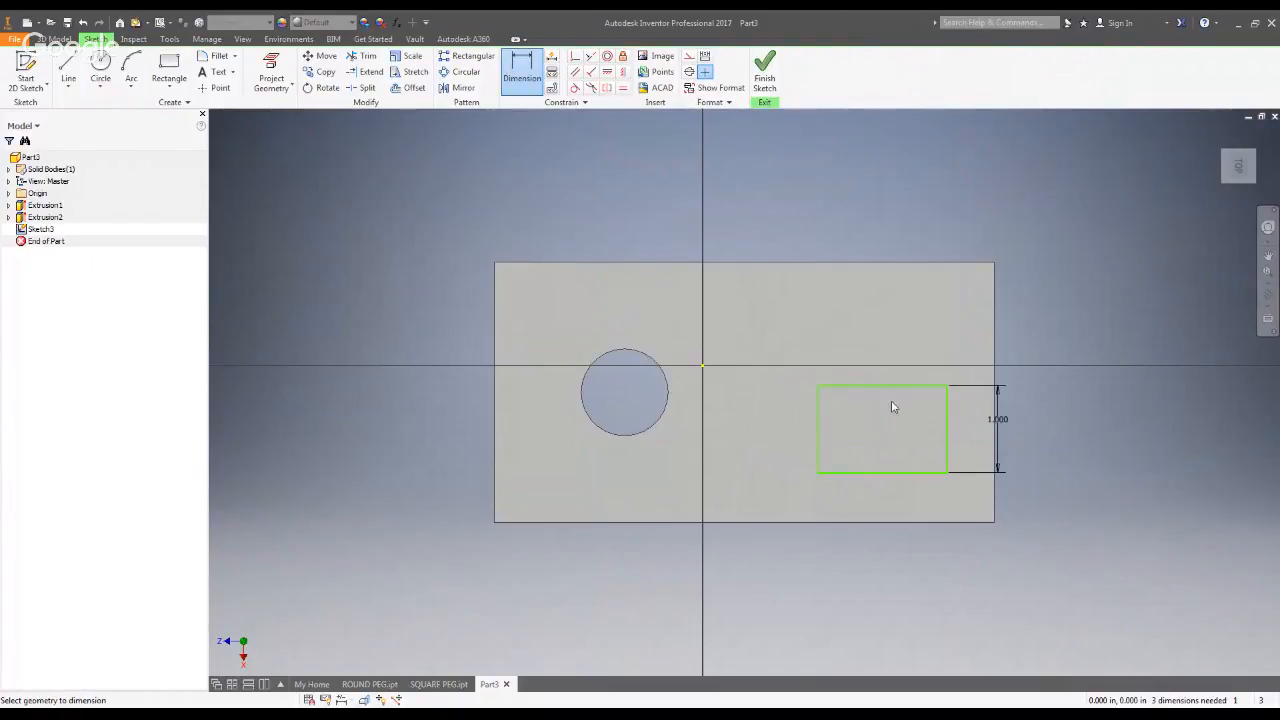
click(891, 385)
click(894, 340)
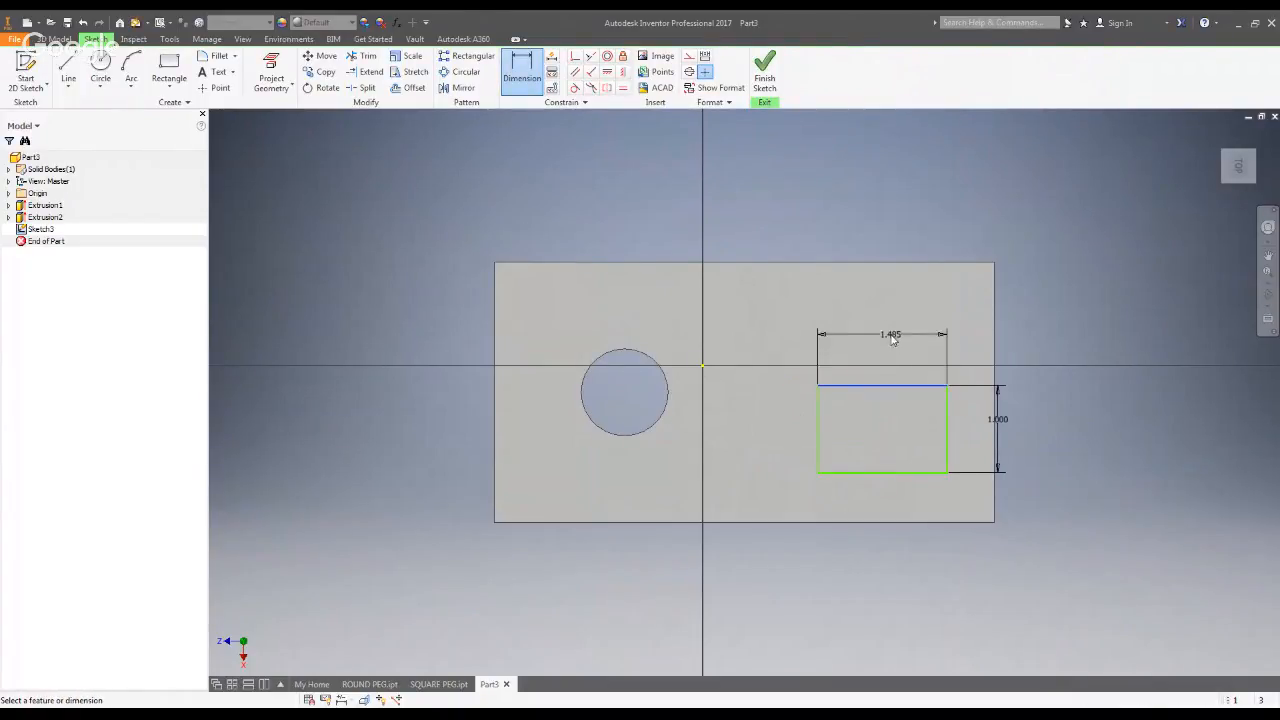
text(1)
key(Return)
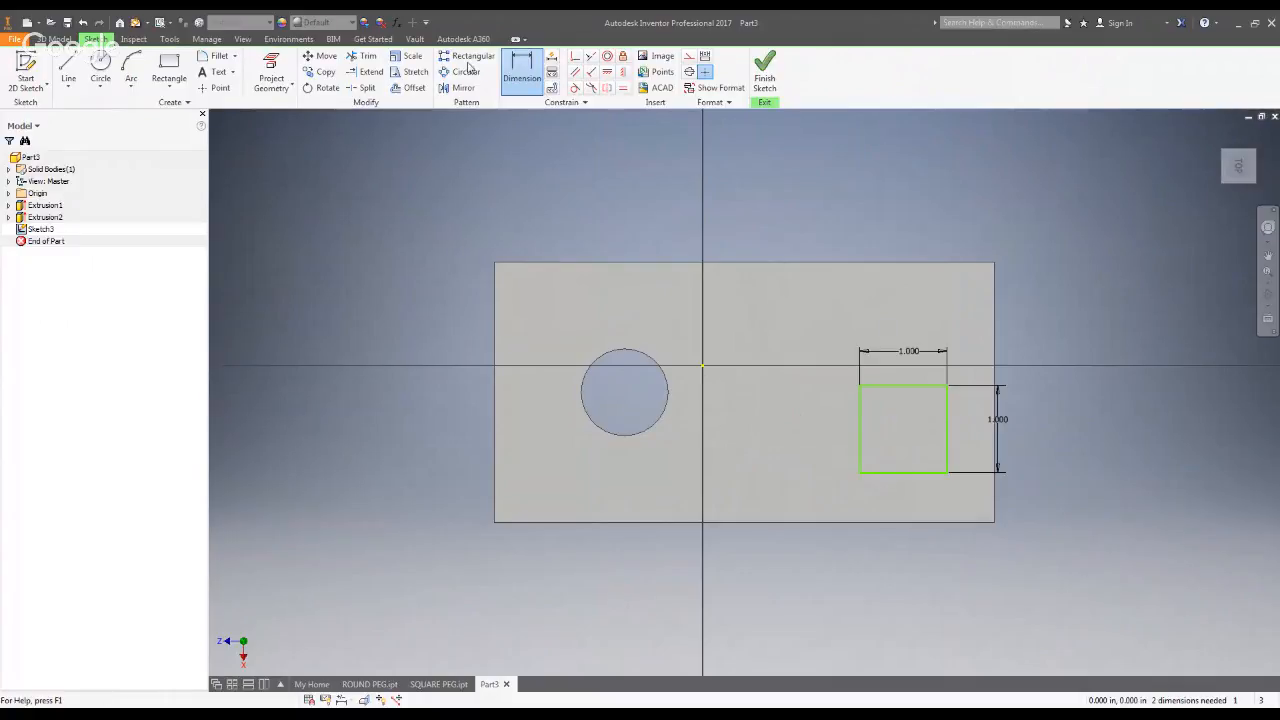
Step: Dimension the square's lower side 1 in from the lower long edge of the block
click(523, 67)
click(925, 521)
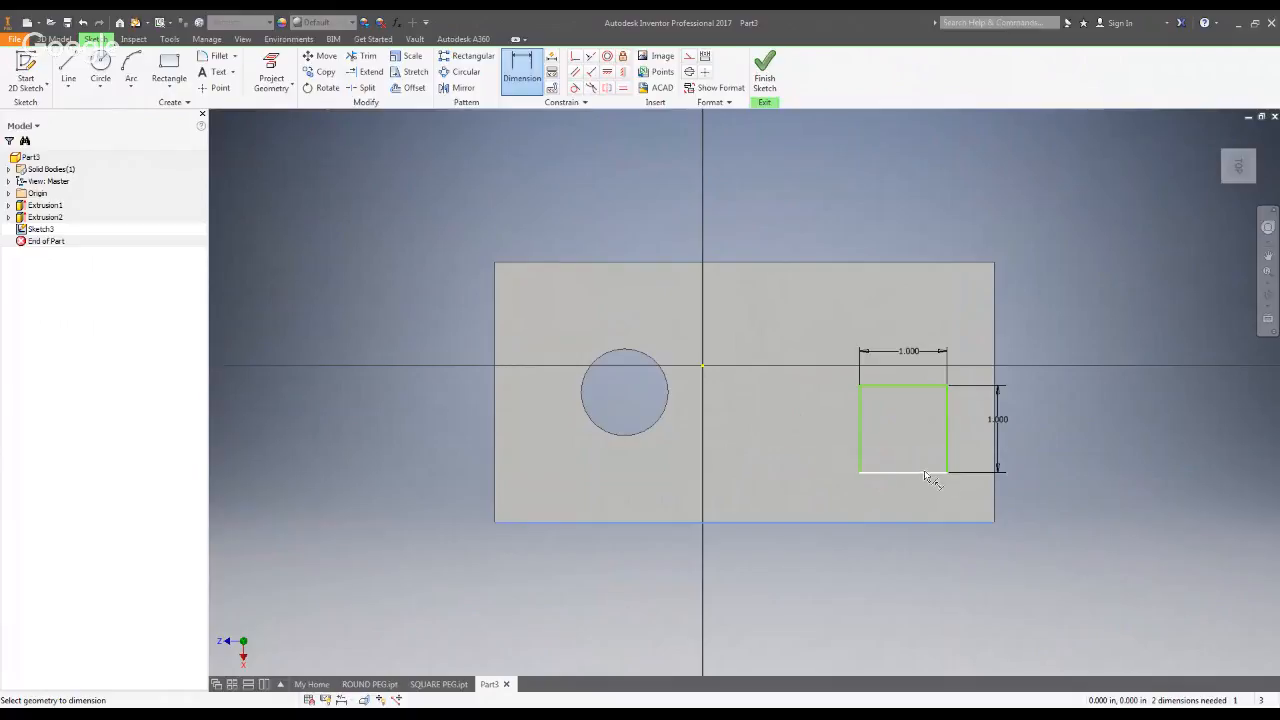
click(928, 472)
click(1130, 502)
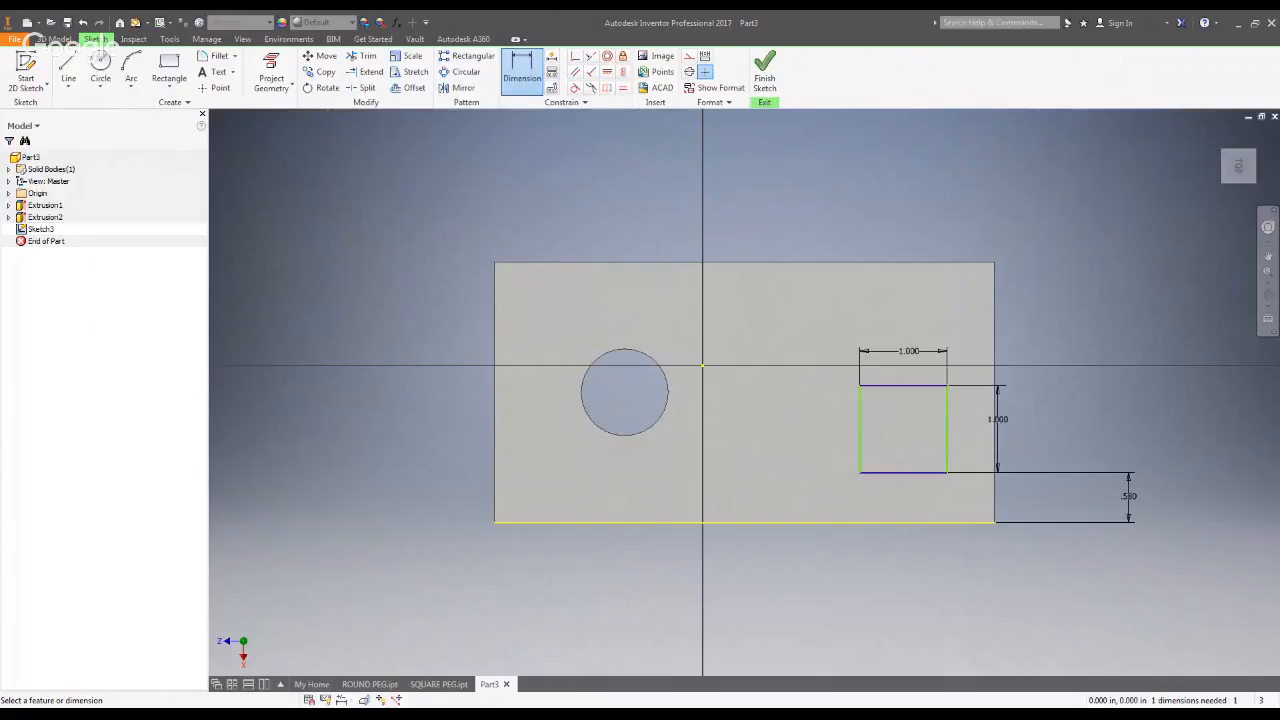
key(Return)
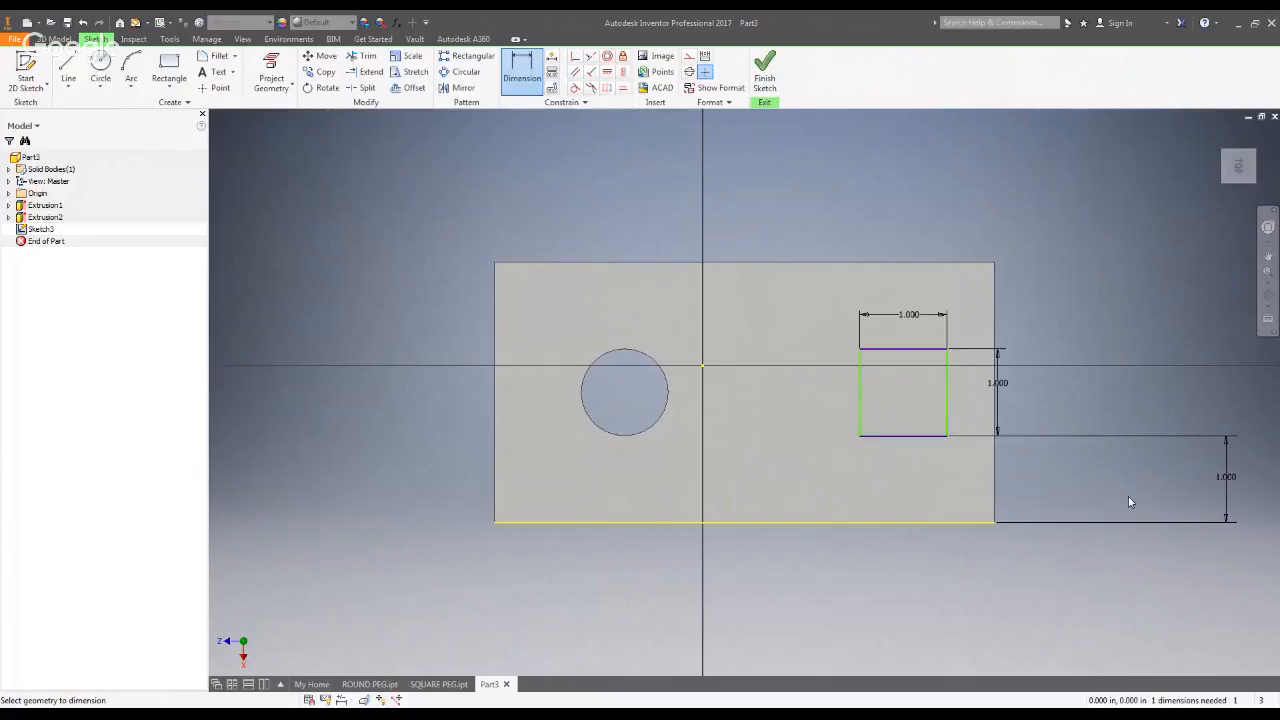
Step: Dimension the square's outer side 1 in from the nearest short edge of the block and finish the sketch
click(995, 306)
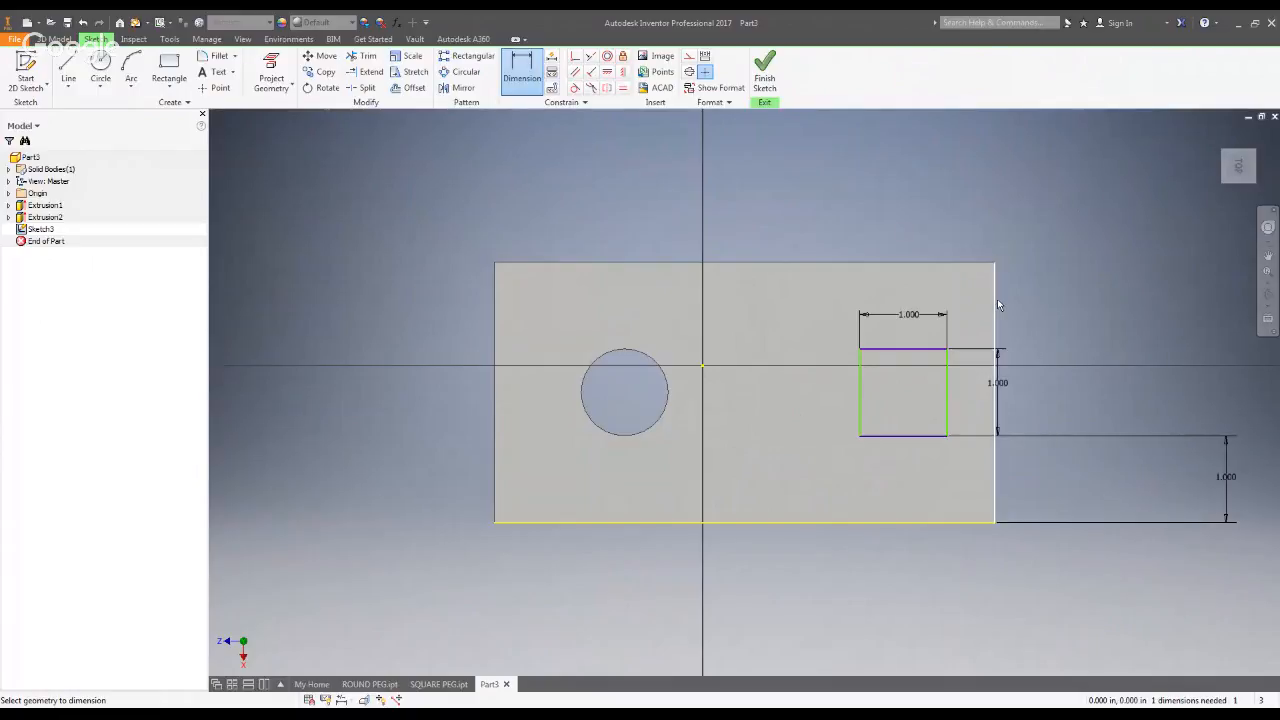
click(949, 410)
click(972, 203)
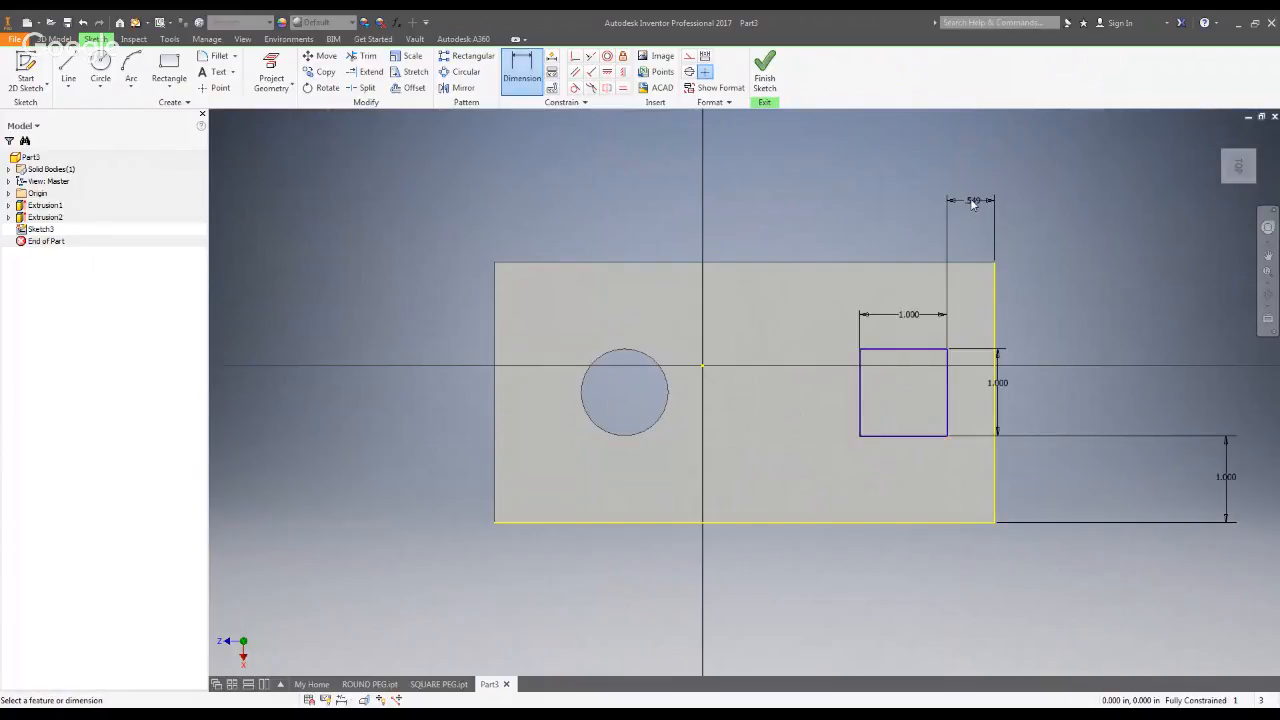
double_click(973, 202)
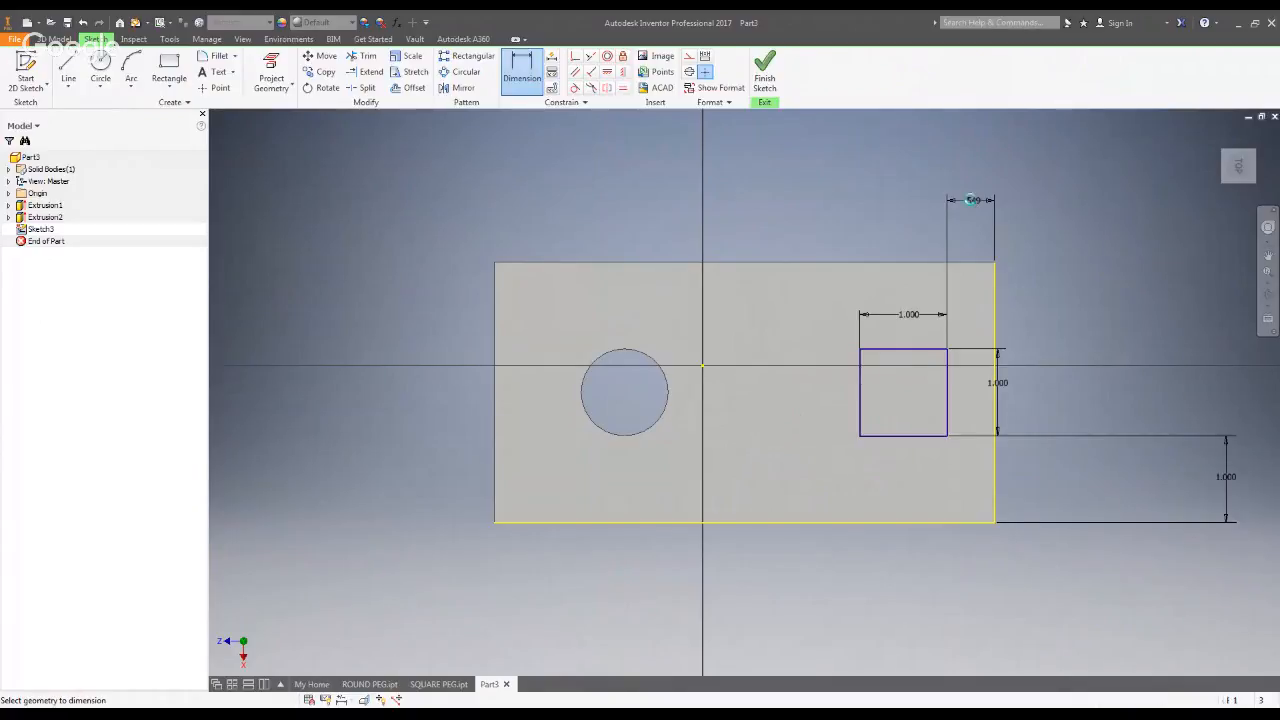
text(1)
key(Return)
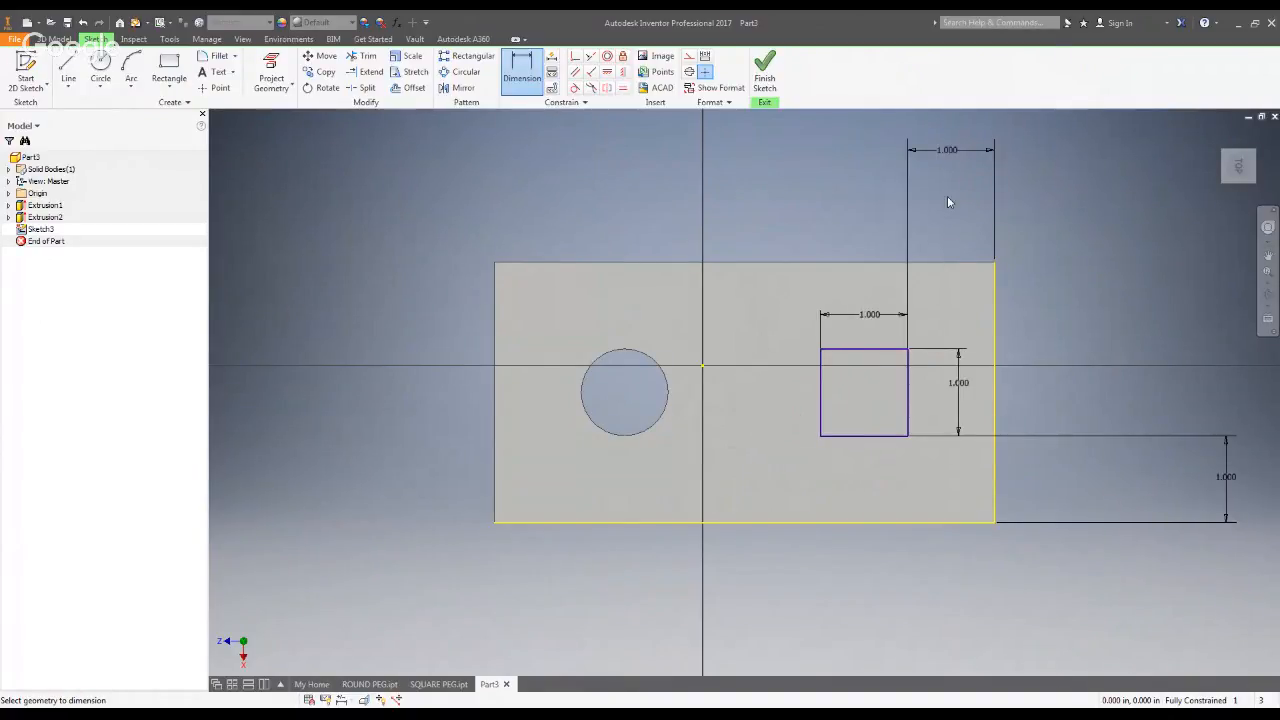
click(764, 70)
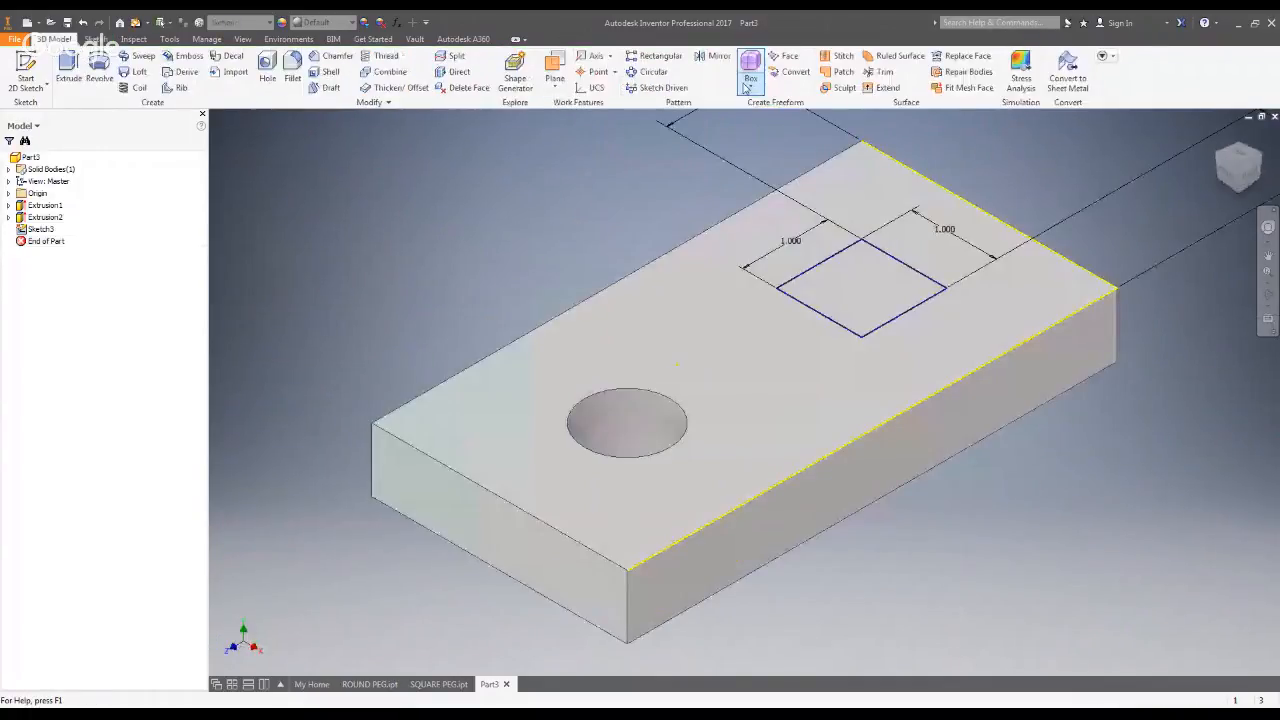
Step: Cut the 1 in square through the full thickness of the block with Extrude
click(68, 72)
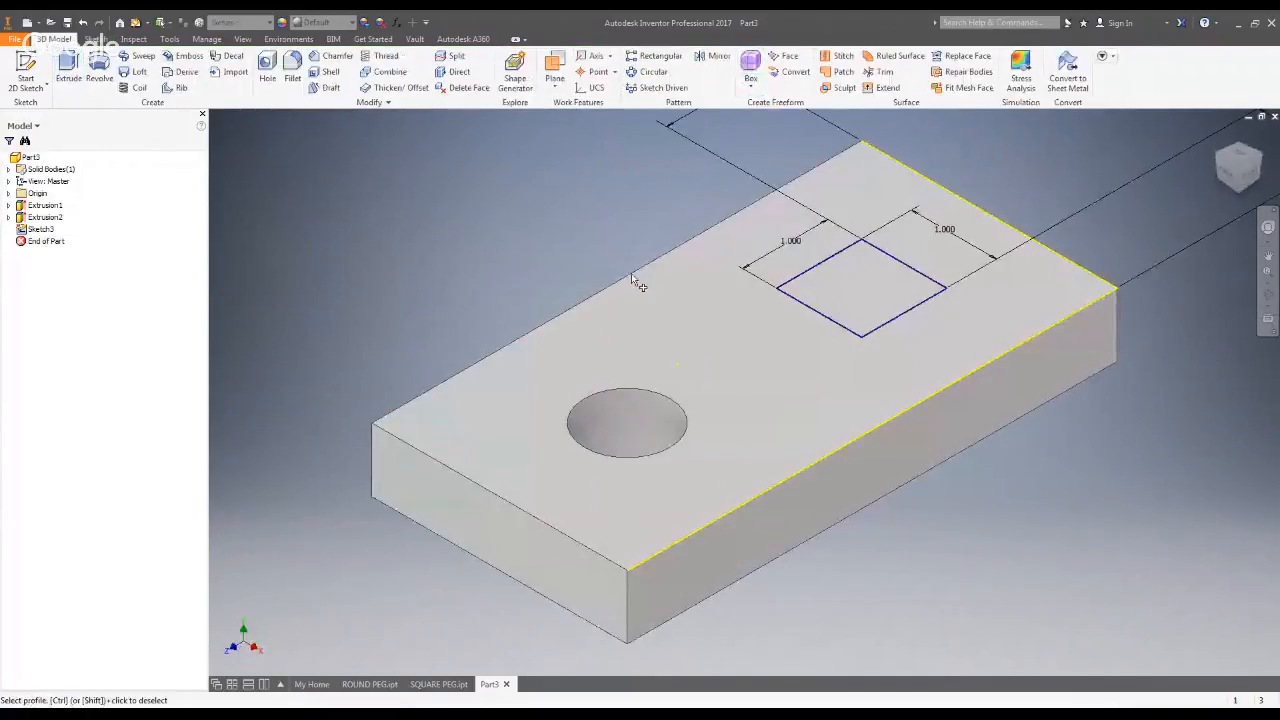
click(867, 292)
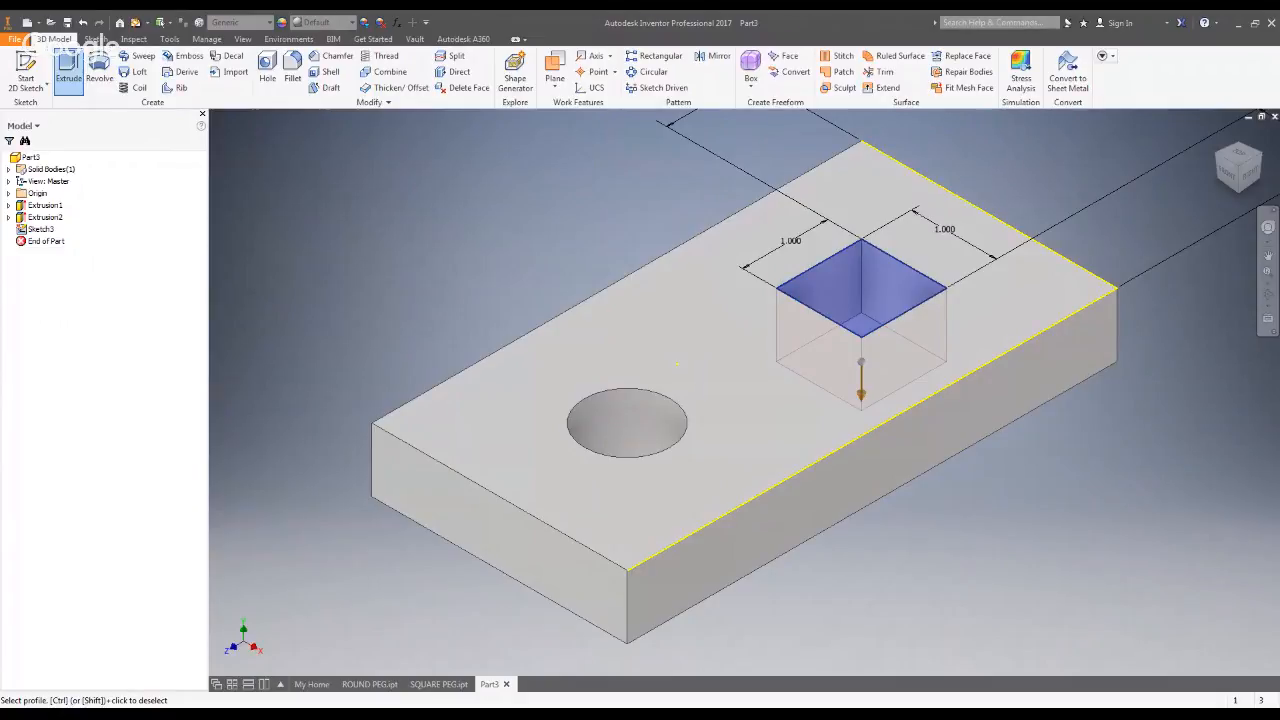
key(Return)
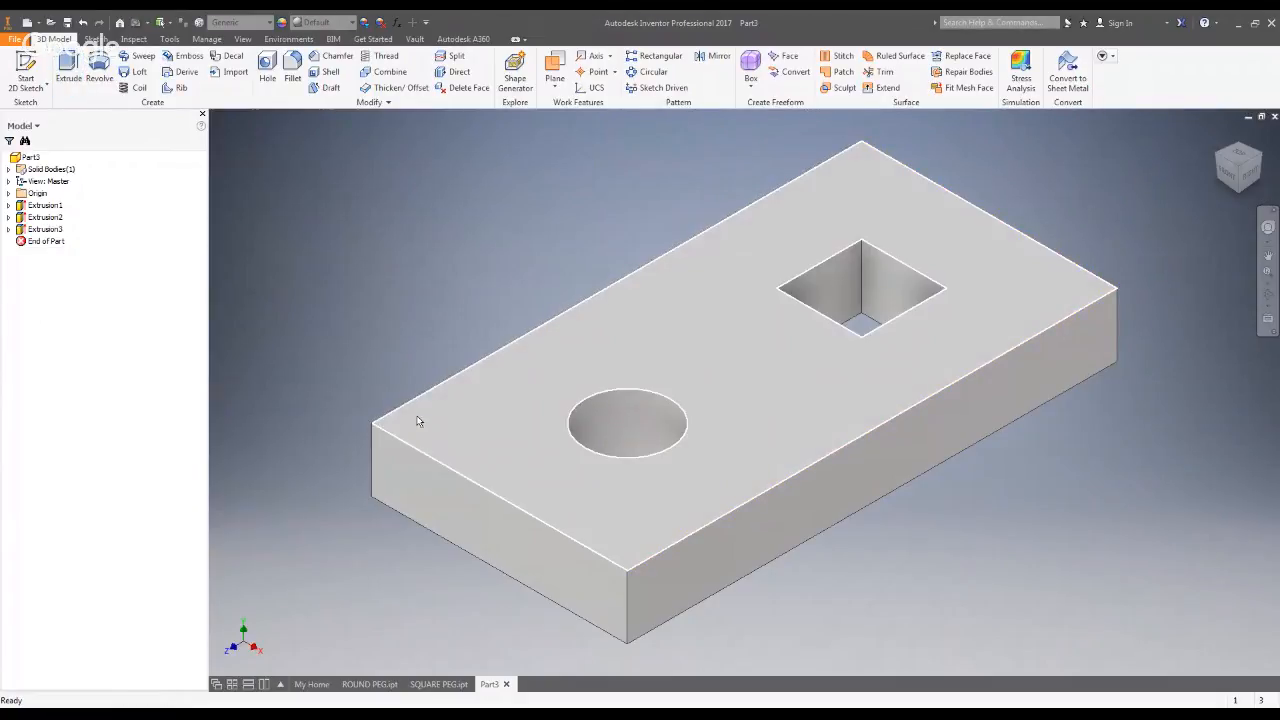
click(1241, 158)
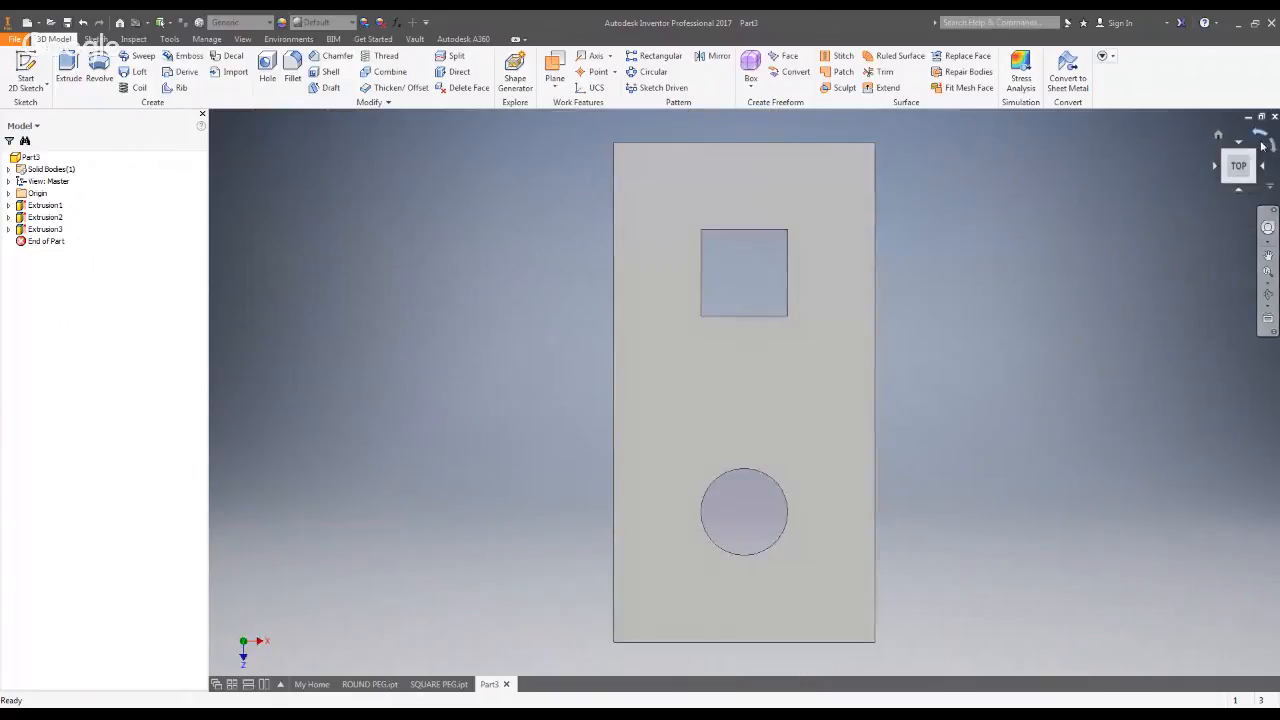
click(1253, 155)
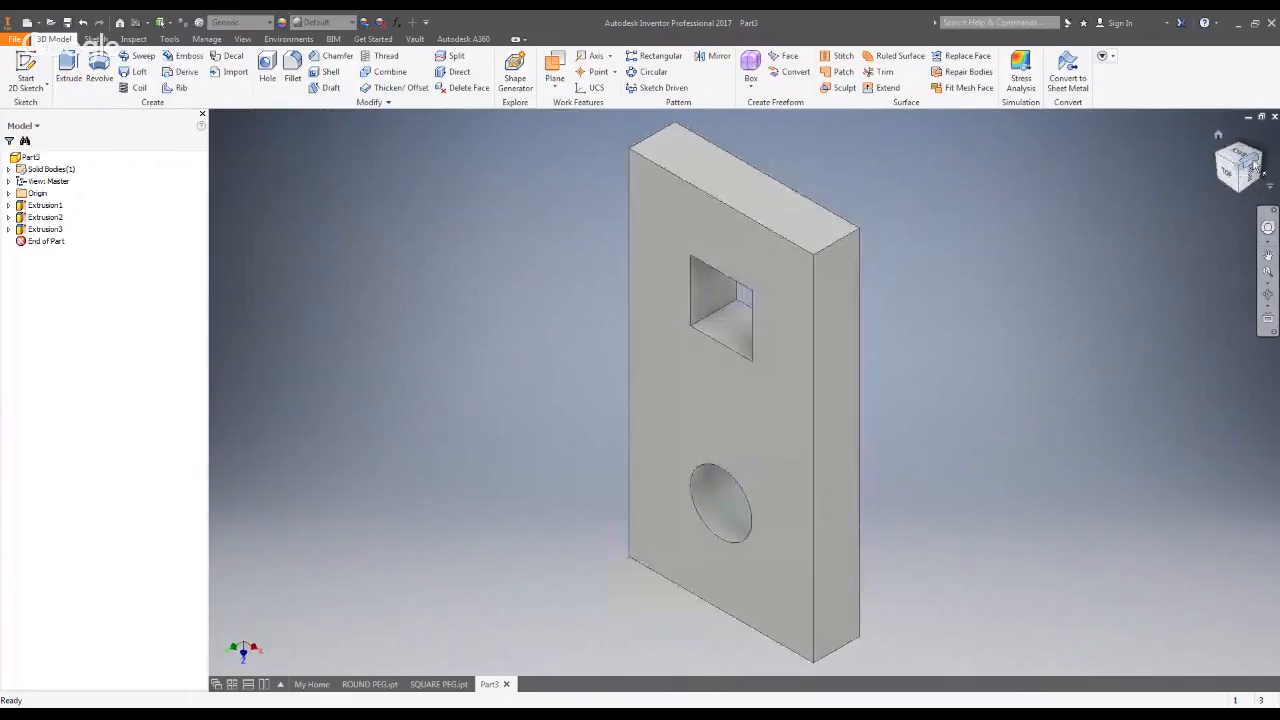
click(1233, 174)
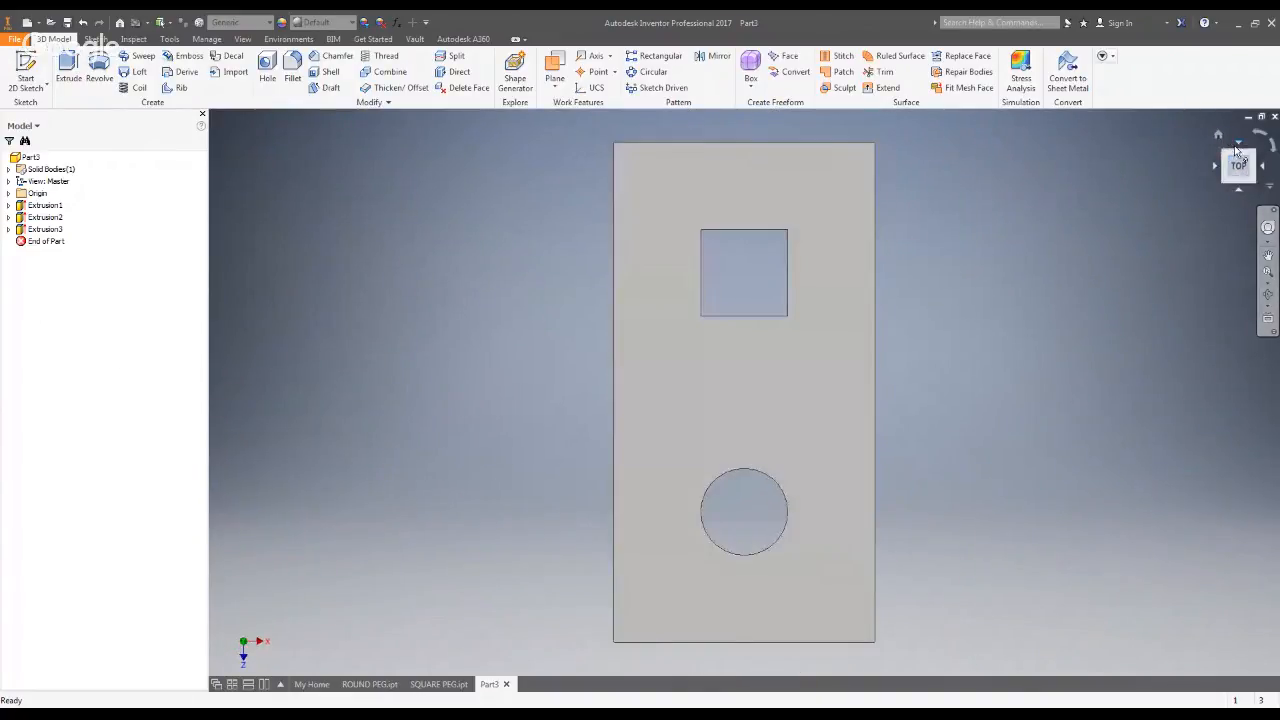
click(1274, 146)
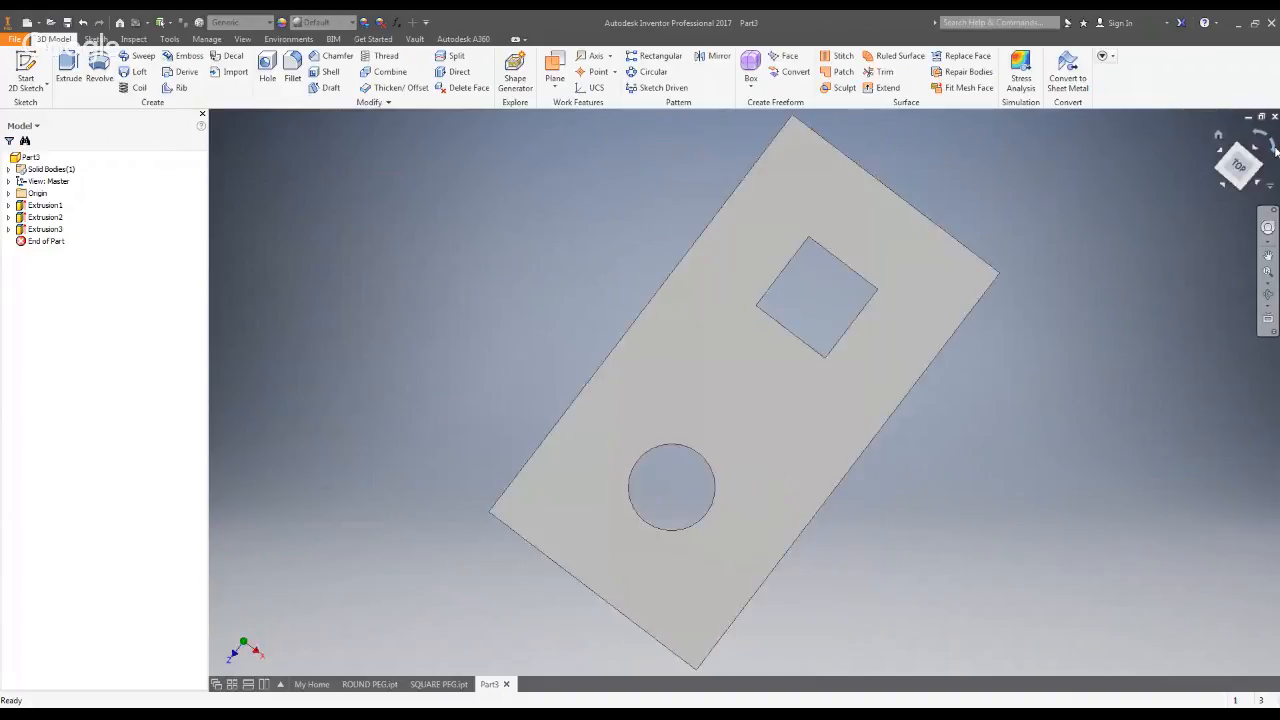
click(1219, 135)
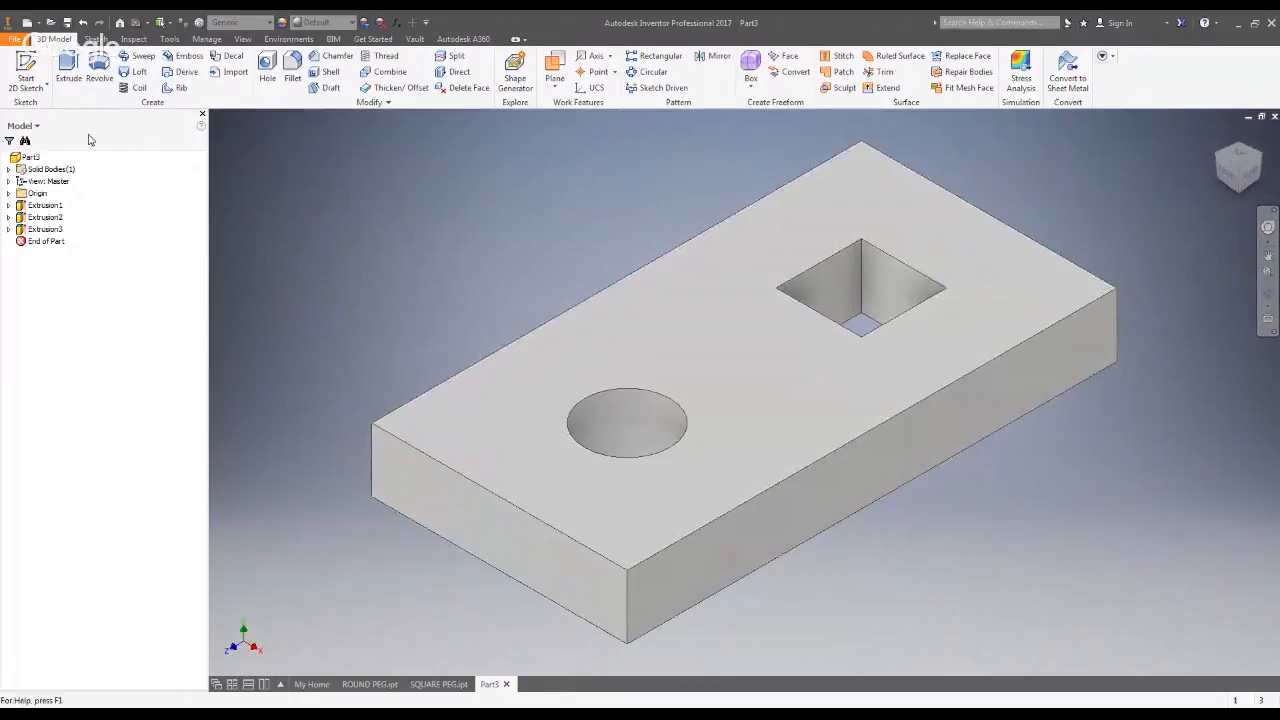
Step: Open the round hole's sketch and set the circle centre's distance from the nearest short edge to 2 in
click(9, 217)
click(9, 242)
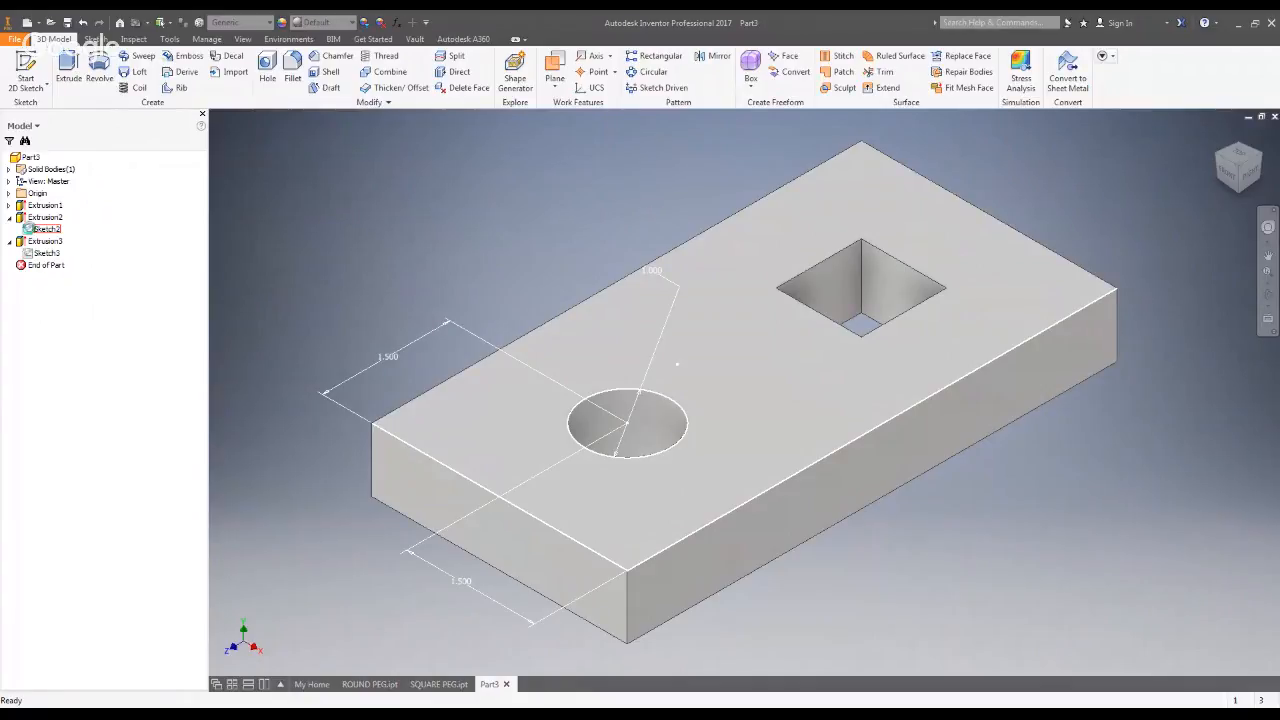
double_click(30, 233)
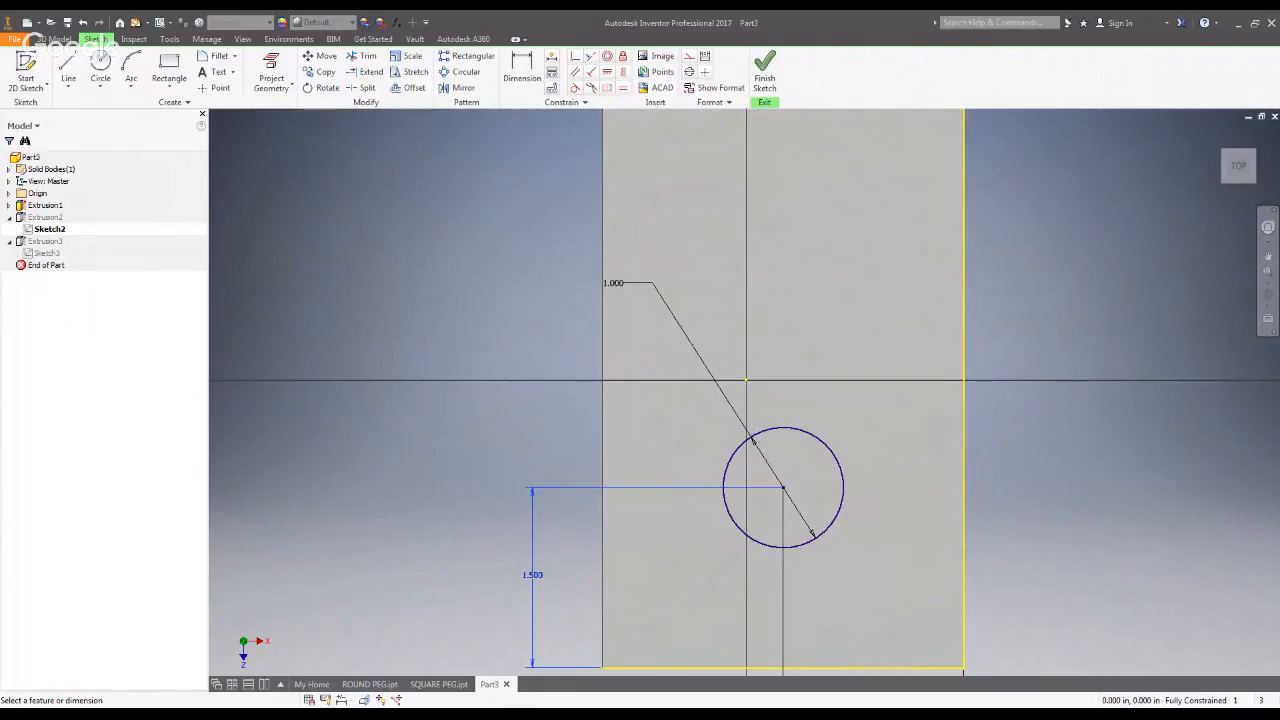
key(Return)
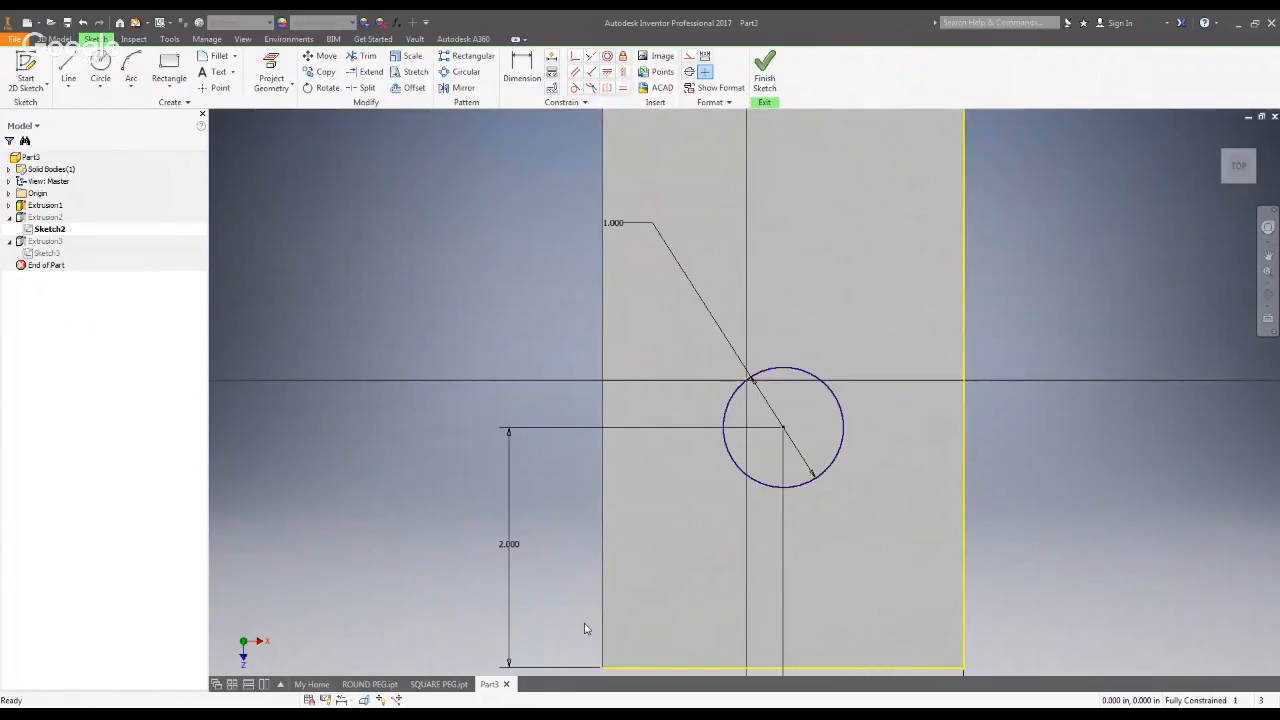
Step: Reduce the circle centre's distance from the short edge to less than 2 in and finish the sketch
click(514, 548)
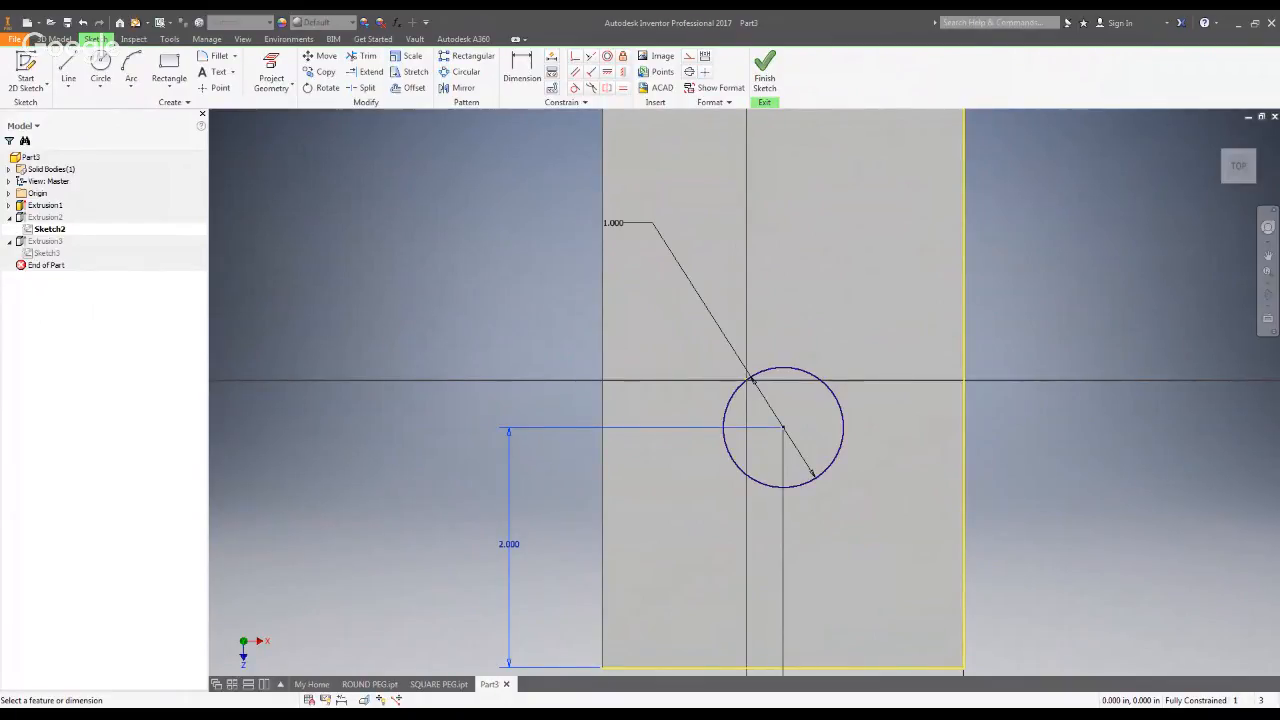
key(Return)
click(764, 70)
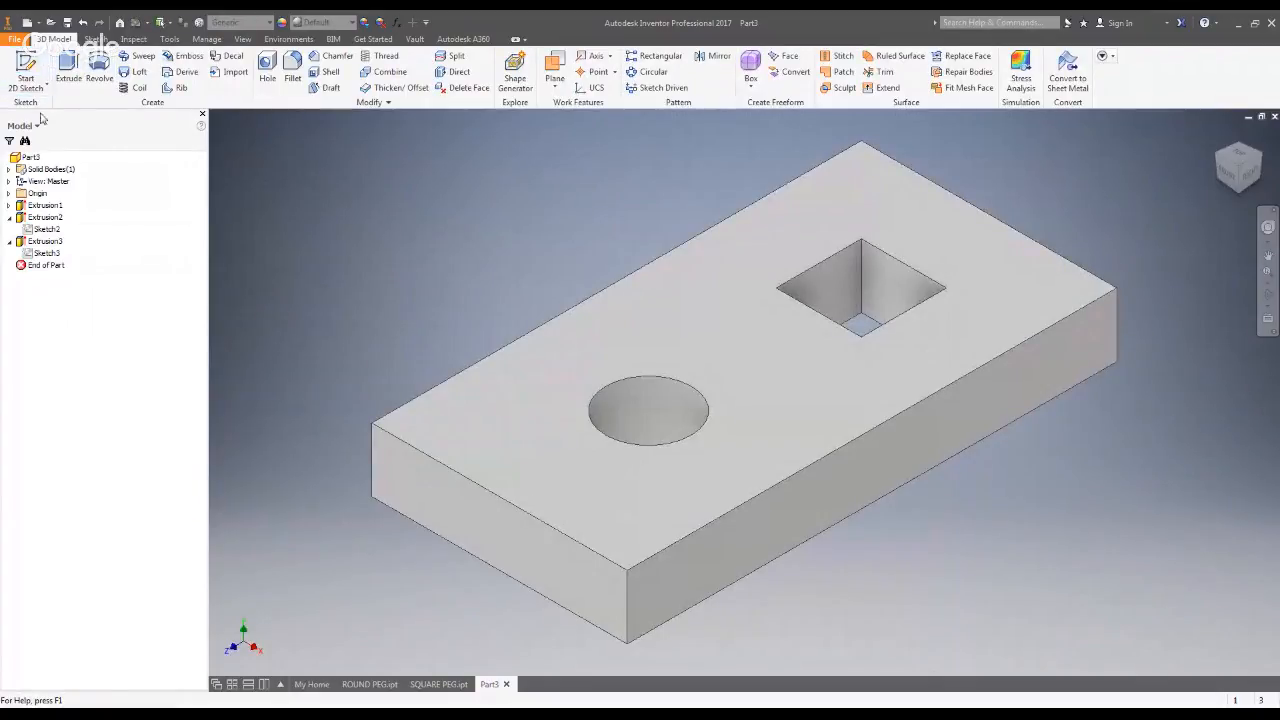
Step: Edit the square hole's sketch to place it 1.25 in from the nearest short edge, finish the sketch and check the part from above
double_click(47, 254)
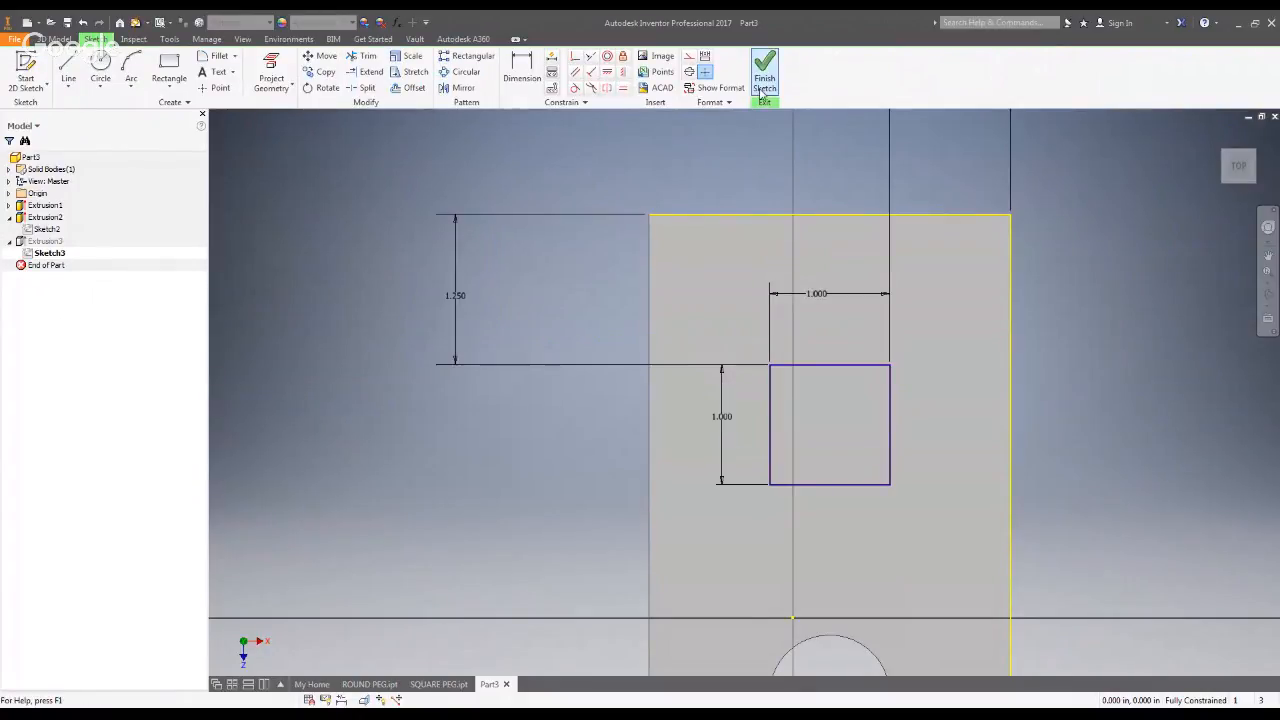
click(765, 78)
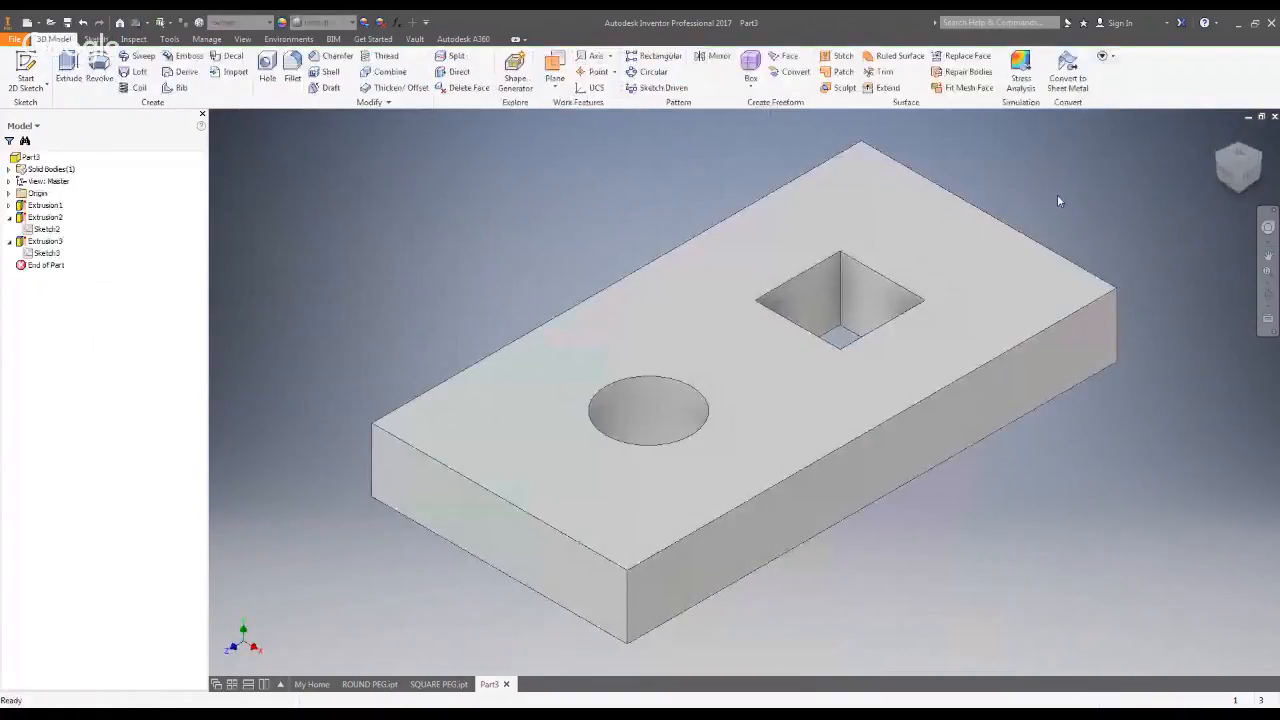
click(1238, 158)
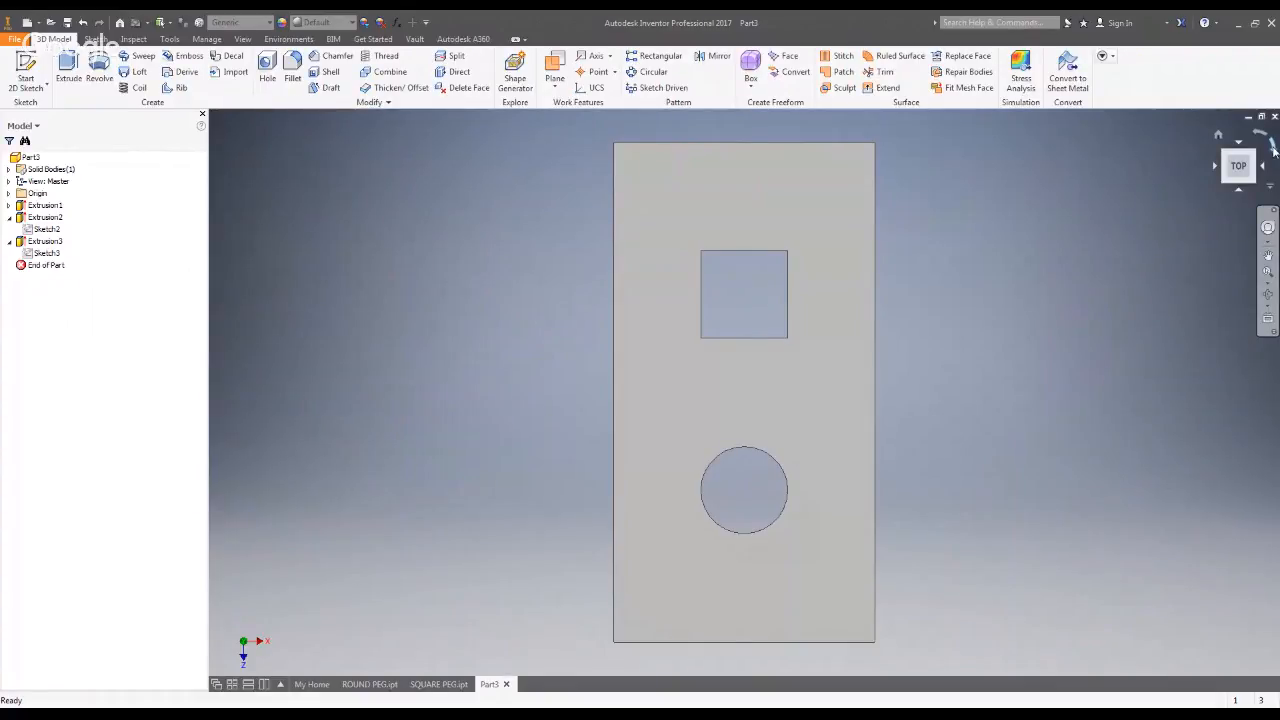
click(1266, 141)
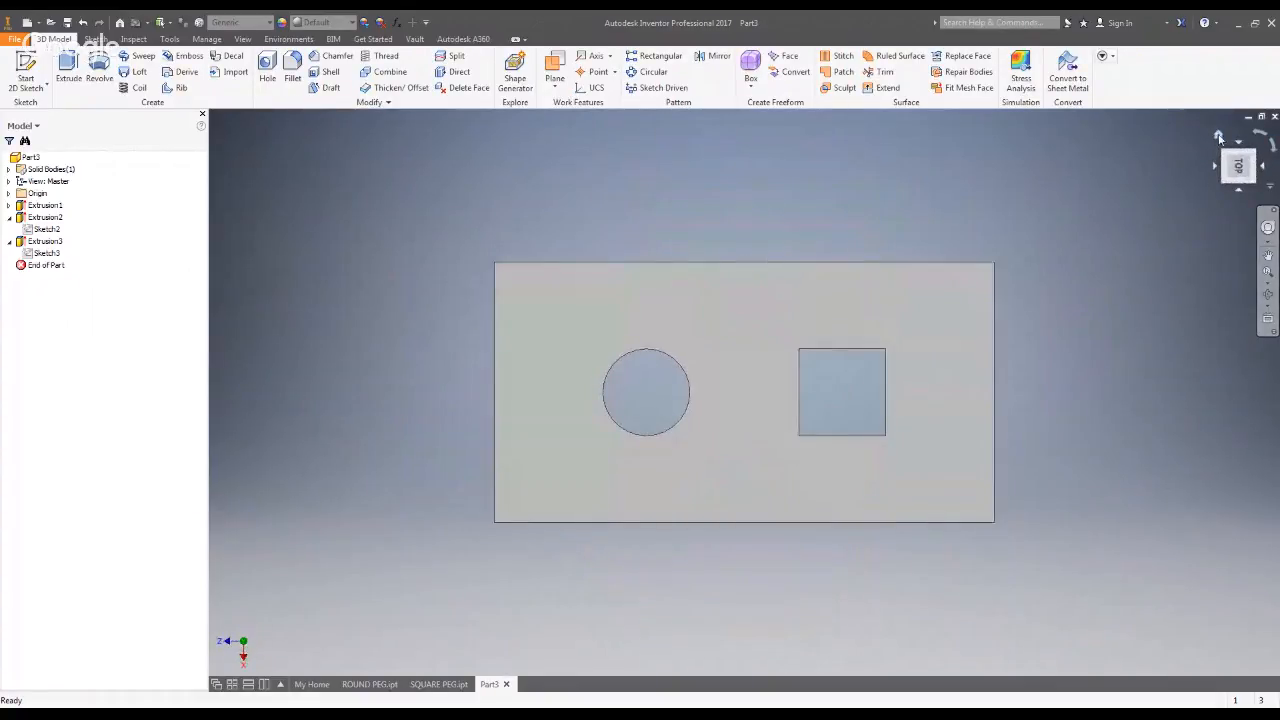
click(1219, 137)
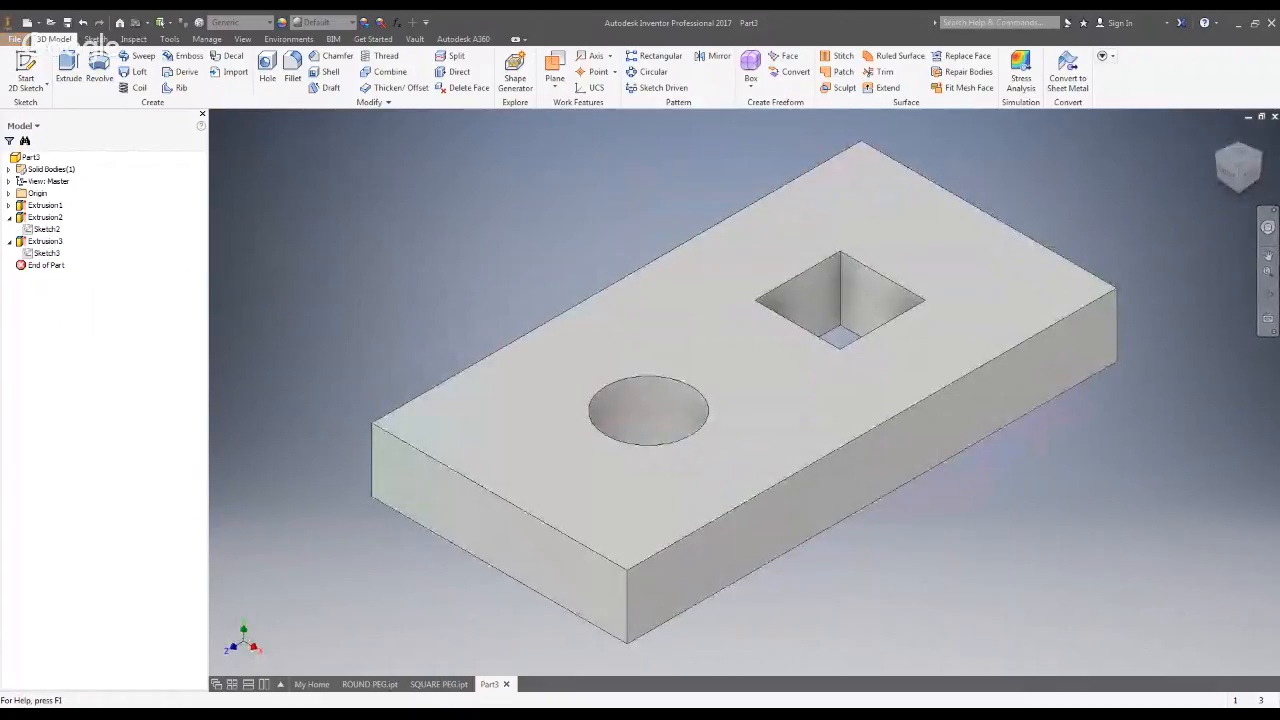